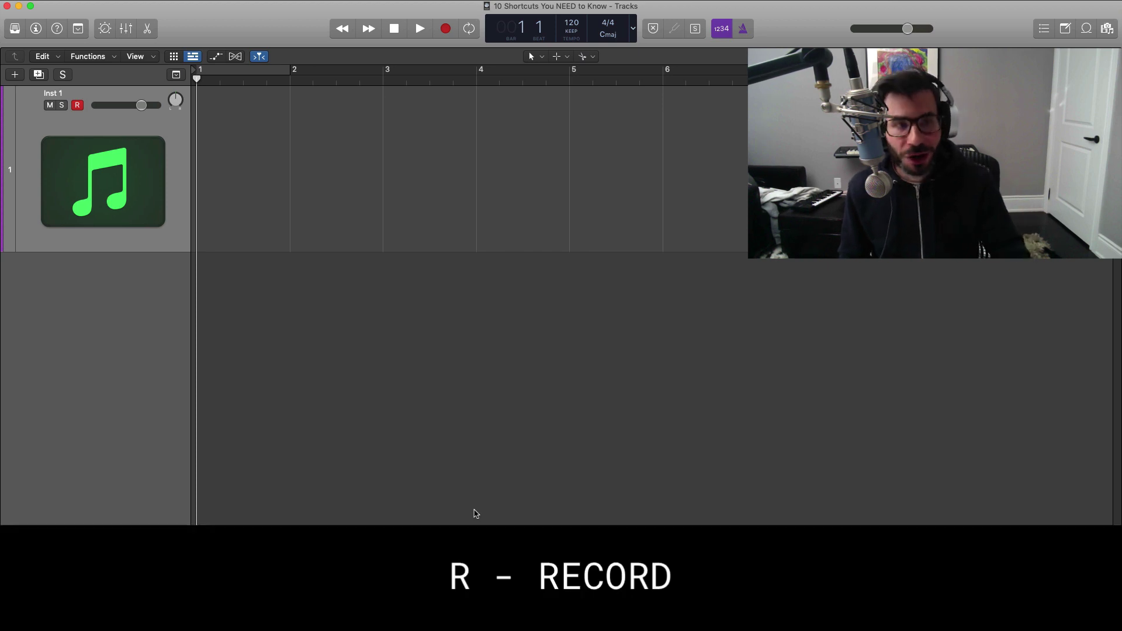
Record a take on the instrument track with count-in, then stop and return to bar 1
key(r)
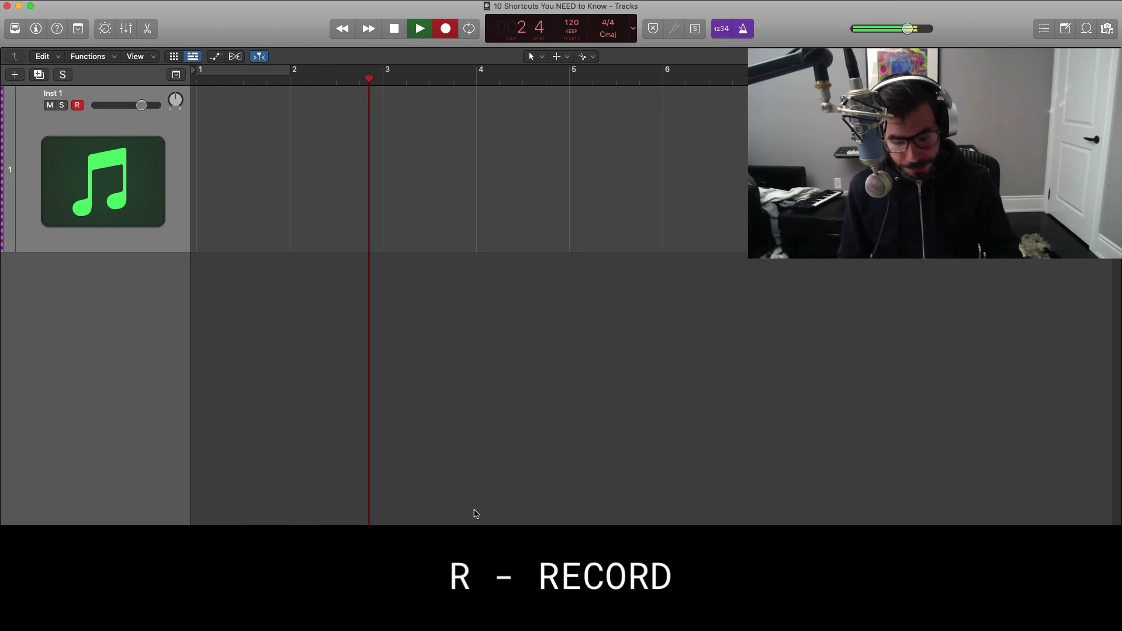
key(space)
key(Return)
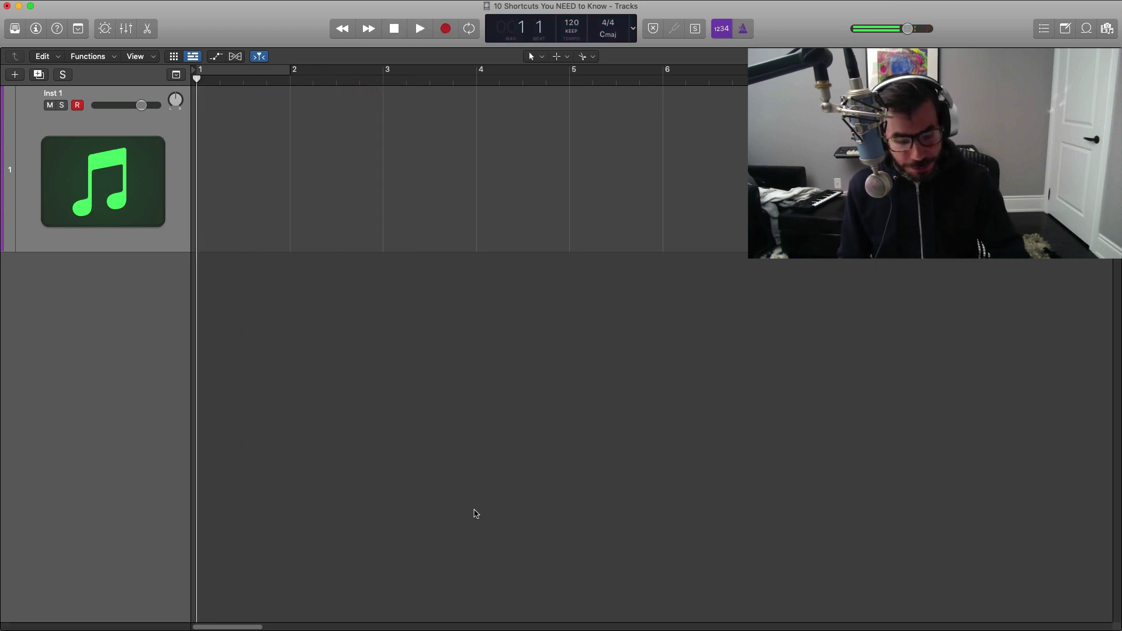
Show and hide the Library, Inspector, Mixer and Piano Roll one after another
key(y)
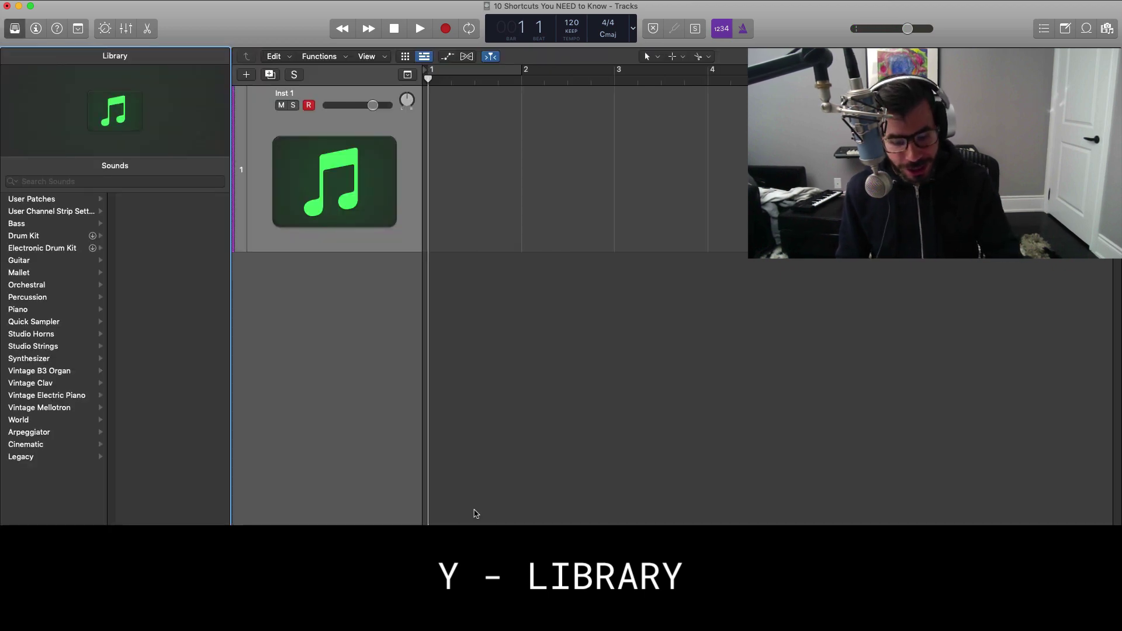
key(i)
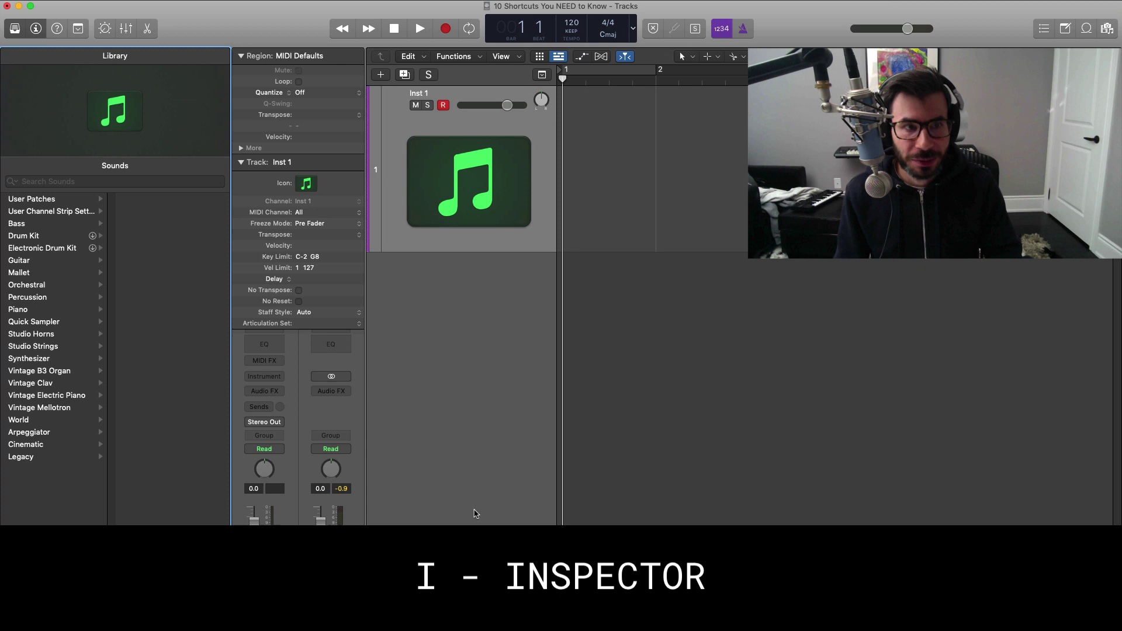
key(i)
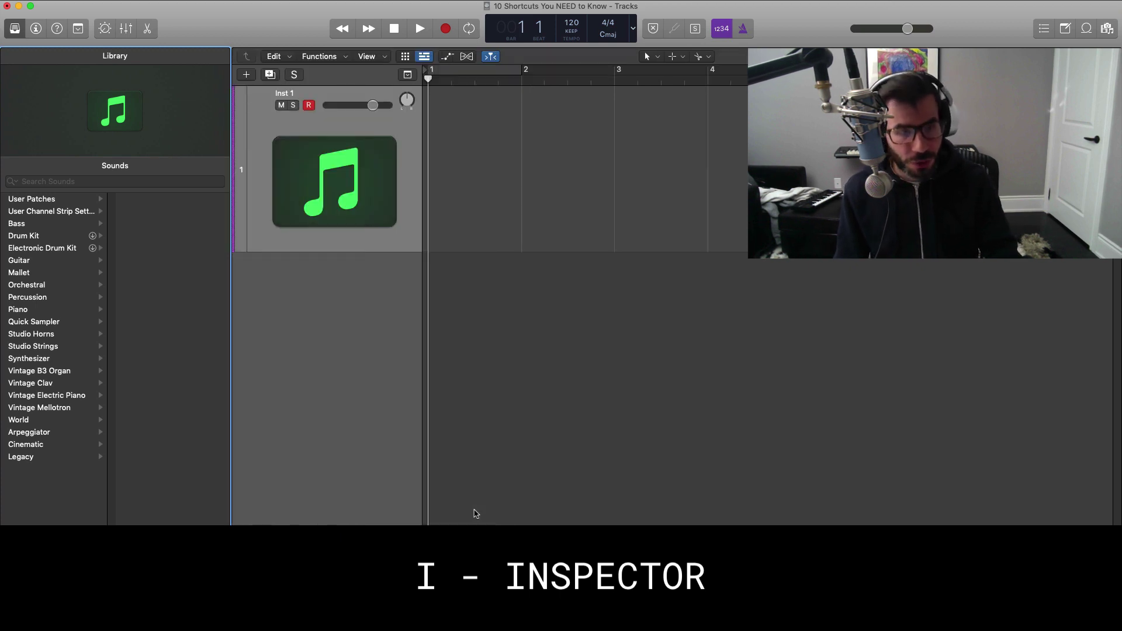
key(y)
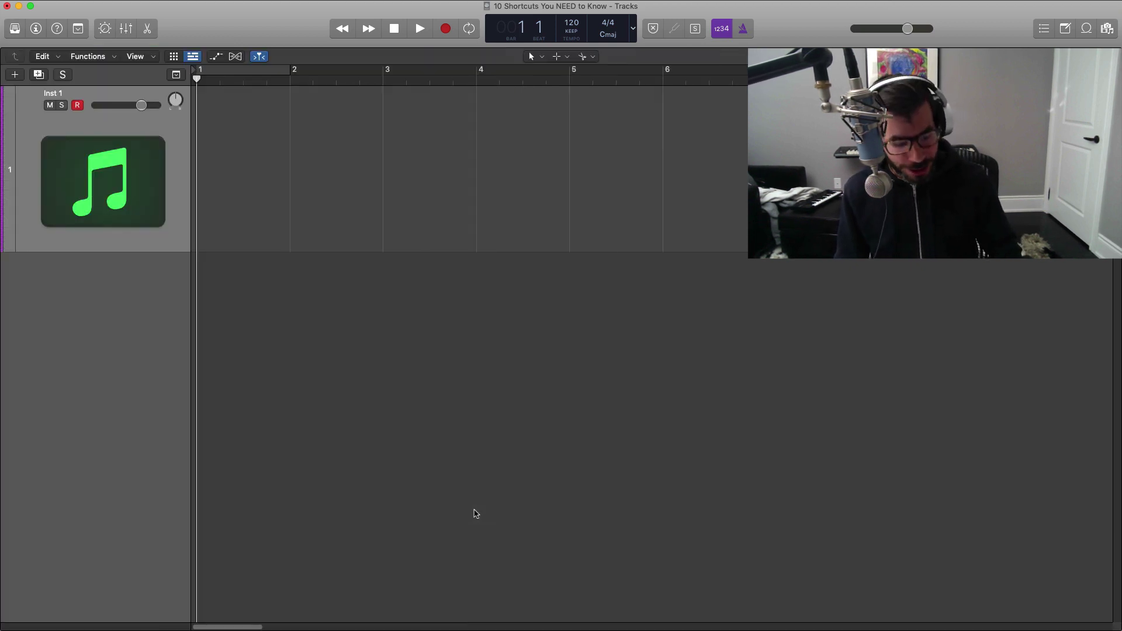
key(x)
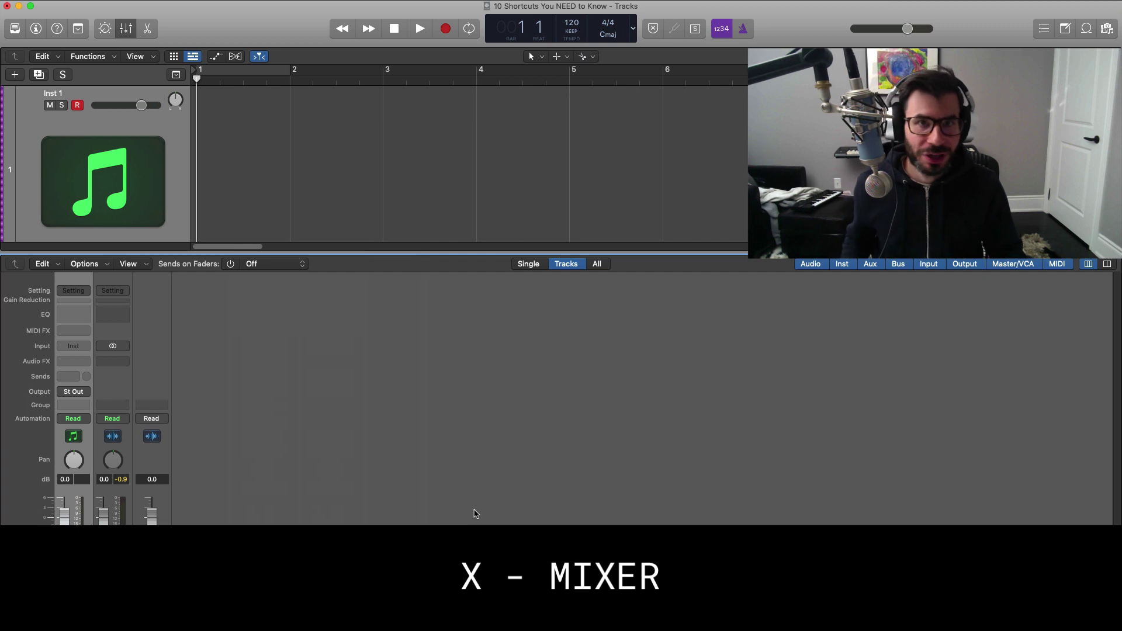
key(x)
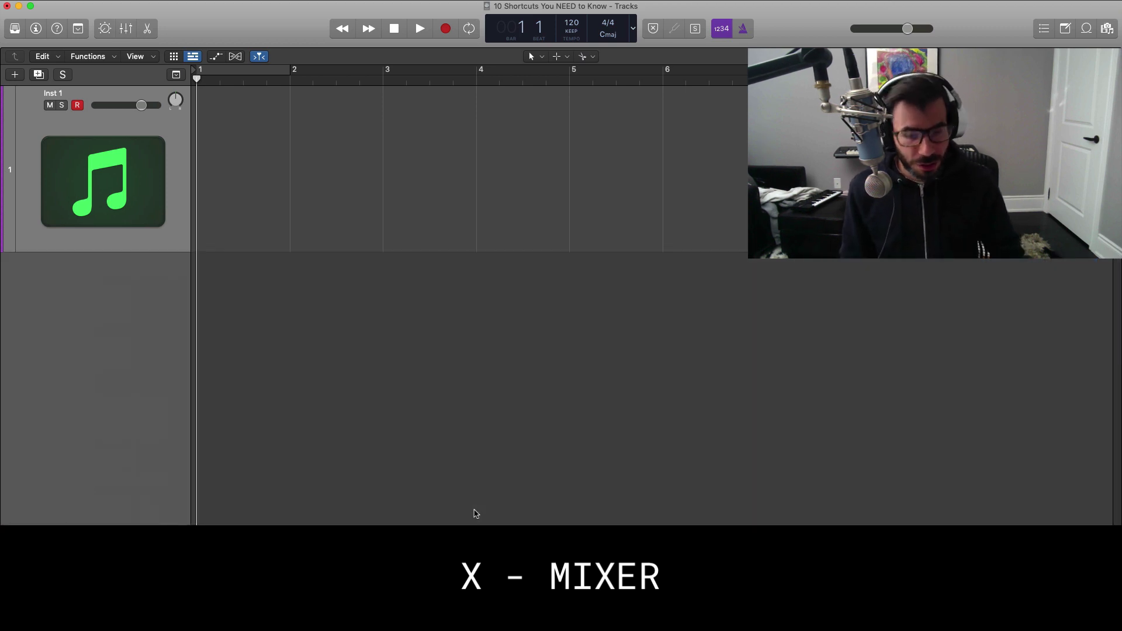
key(p)
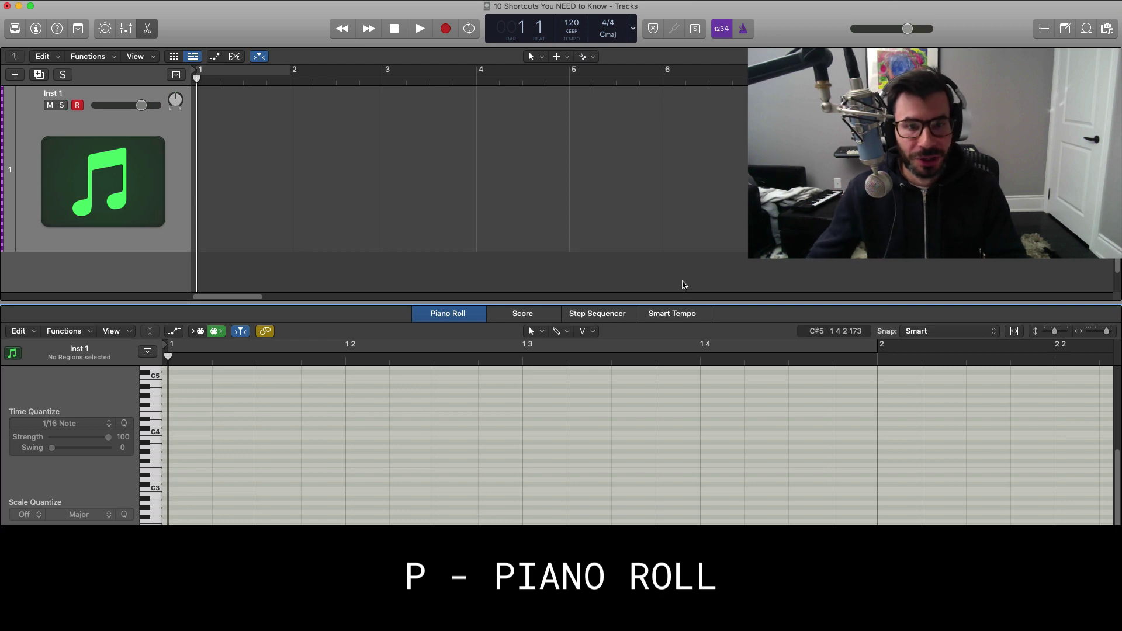
key(p)
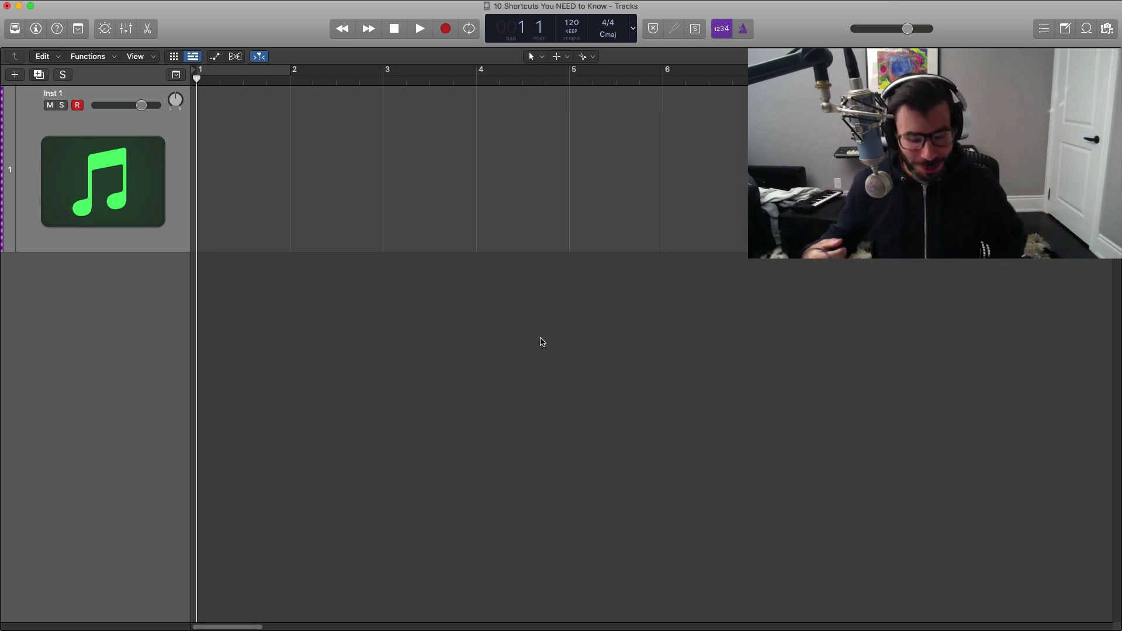
Switch the lower pane between Mixer and Piano Roll, then hide it to show only tracks
key(x)
key(p)
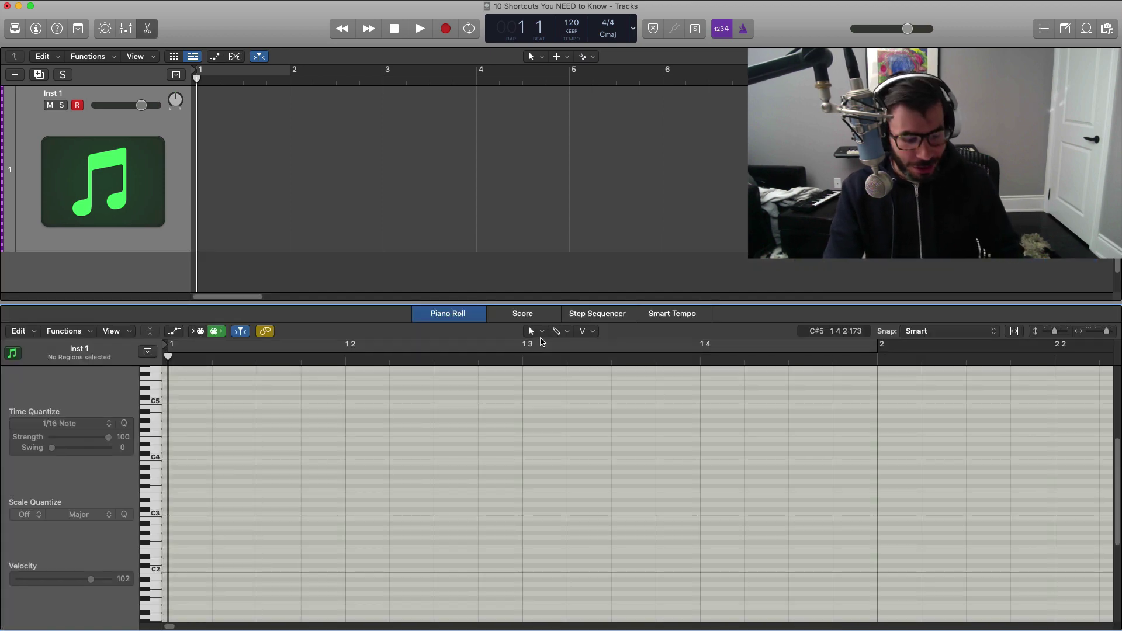
key(x)
key(p)
key(x)
key(p)
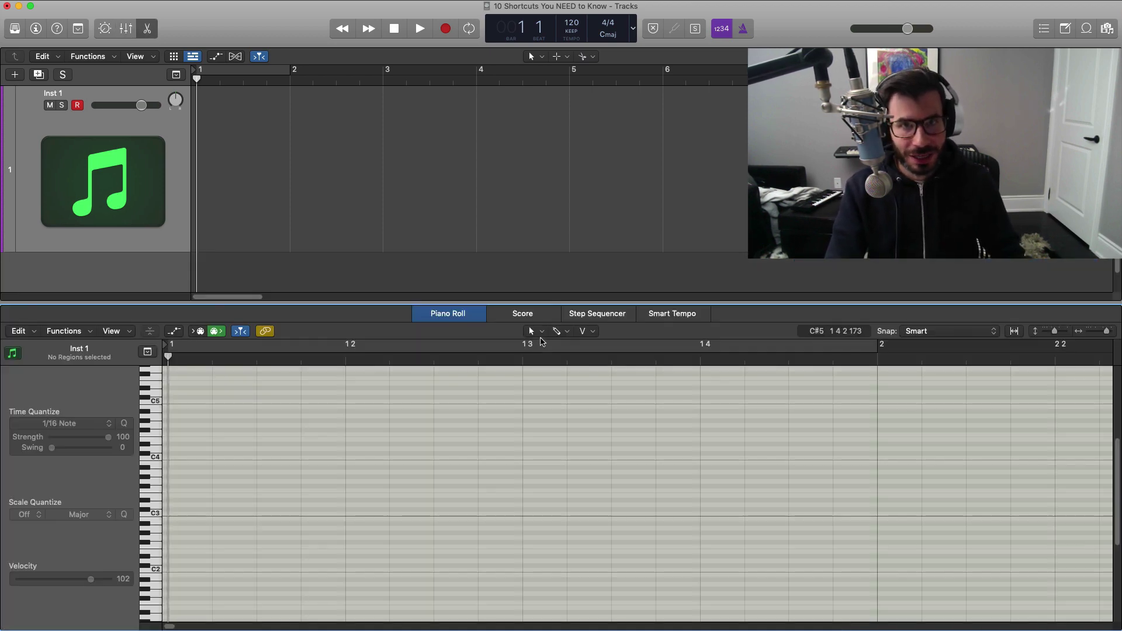
key(x)
key(x)
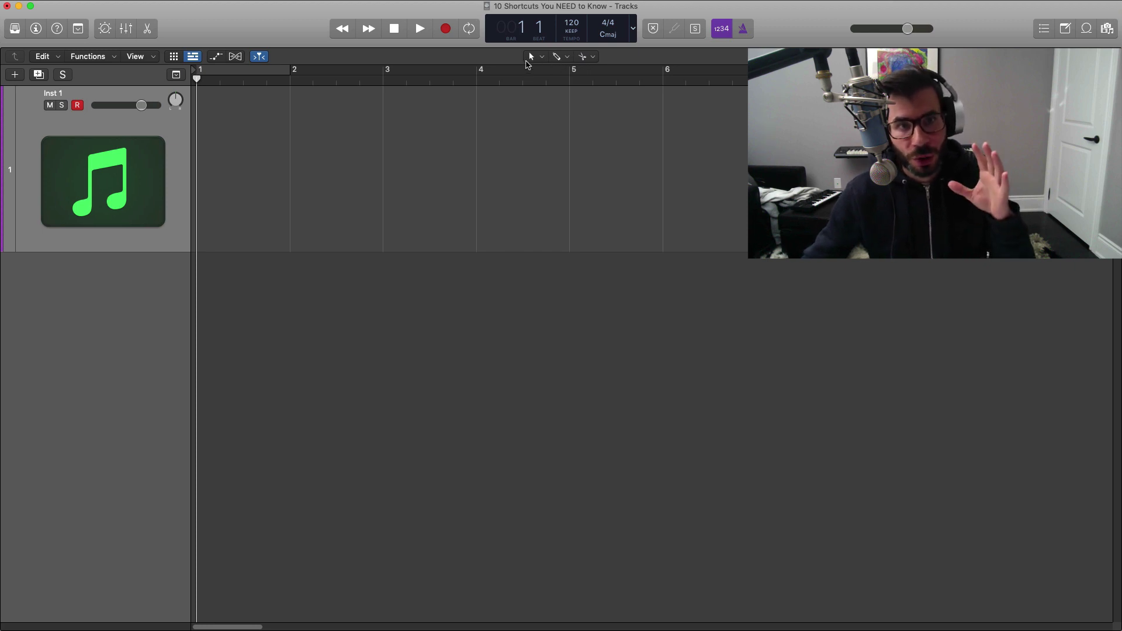
Keep the Pointer Tool as the main tool and the Pencil Tool as the secondary tool
click(531, 57)
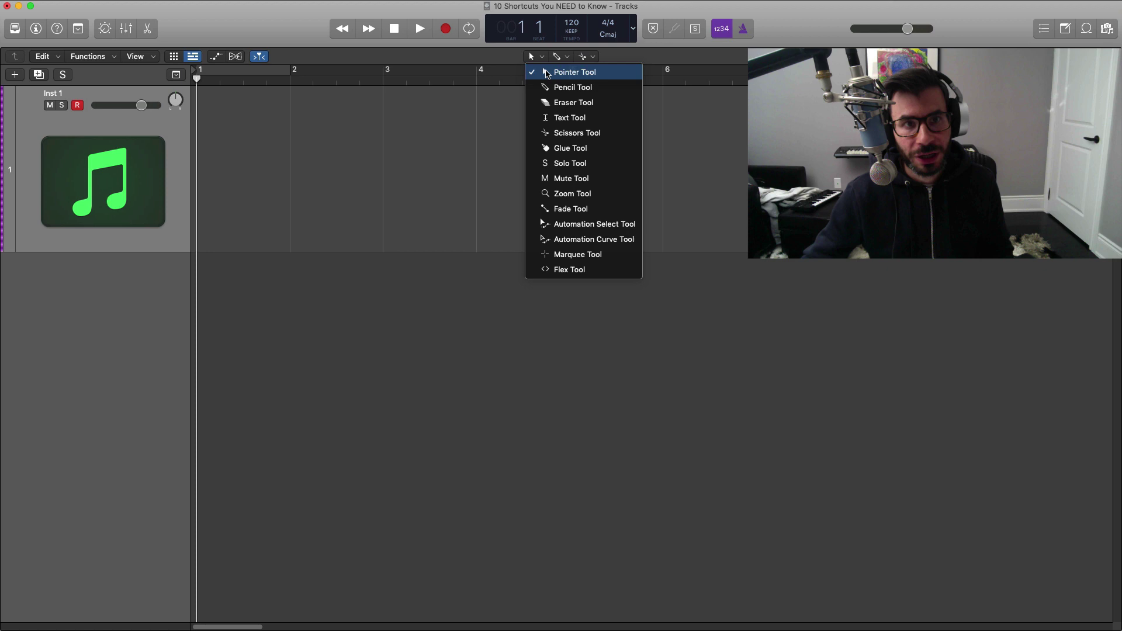
click(555, 72)
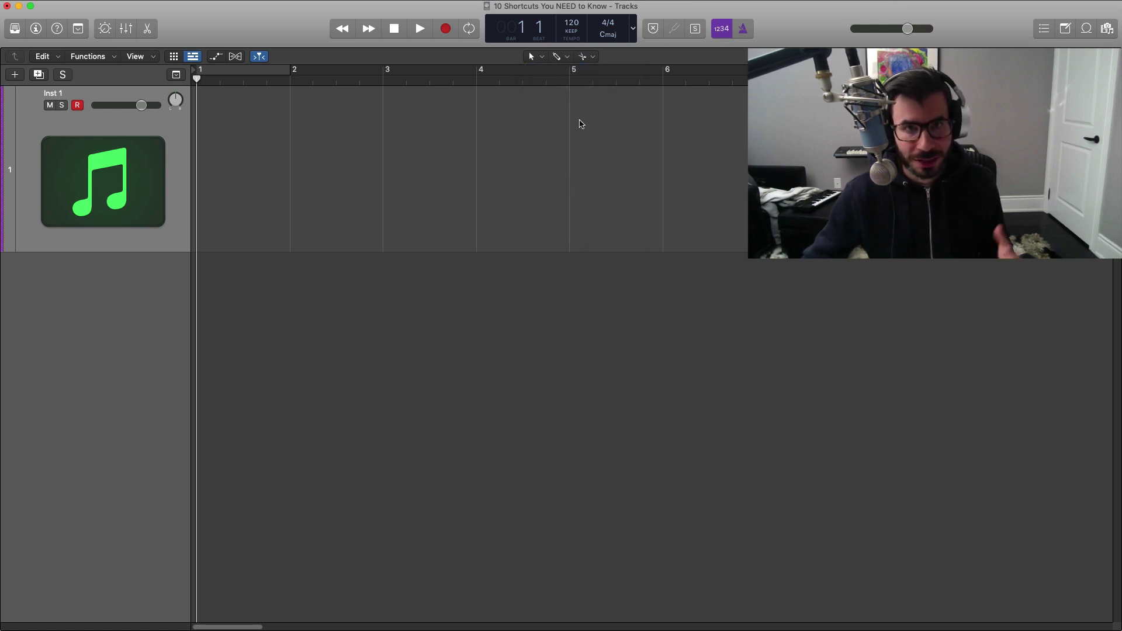
click(565, 56)
click(575, 86)
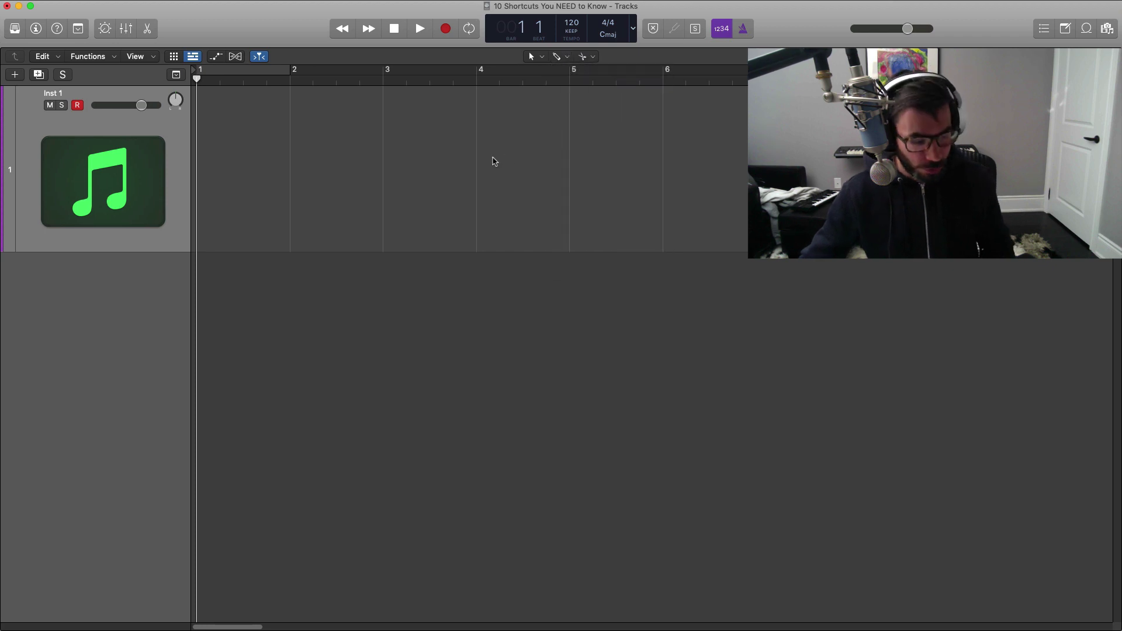
key(super)
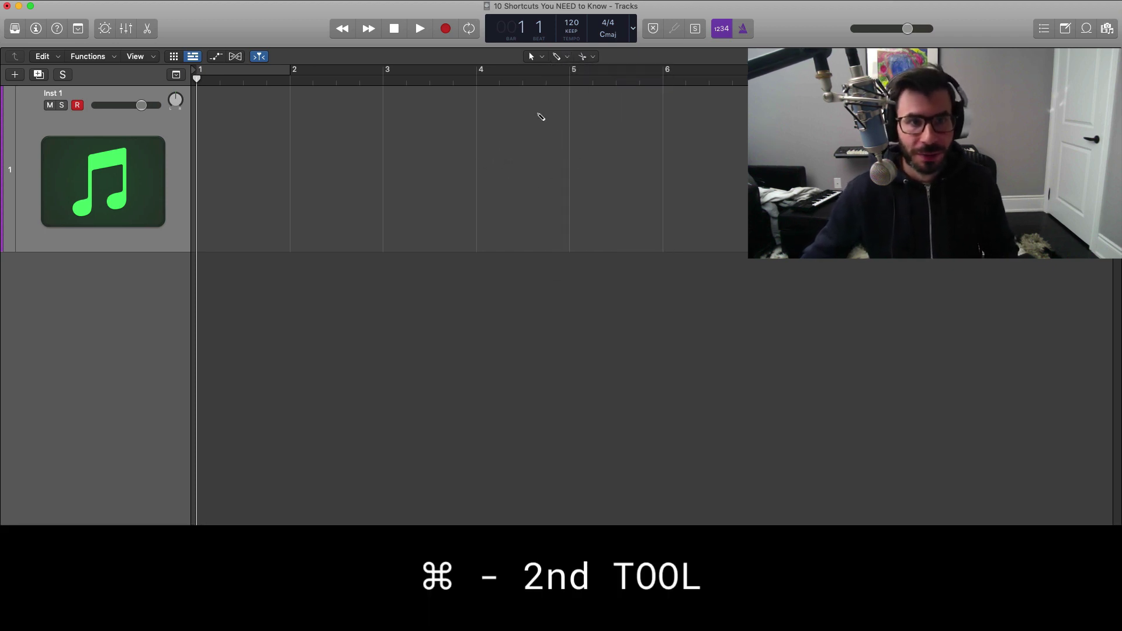
click(558, 56)
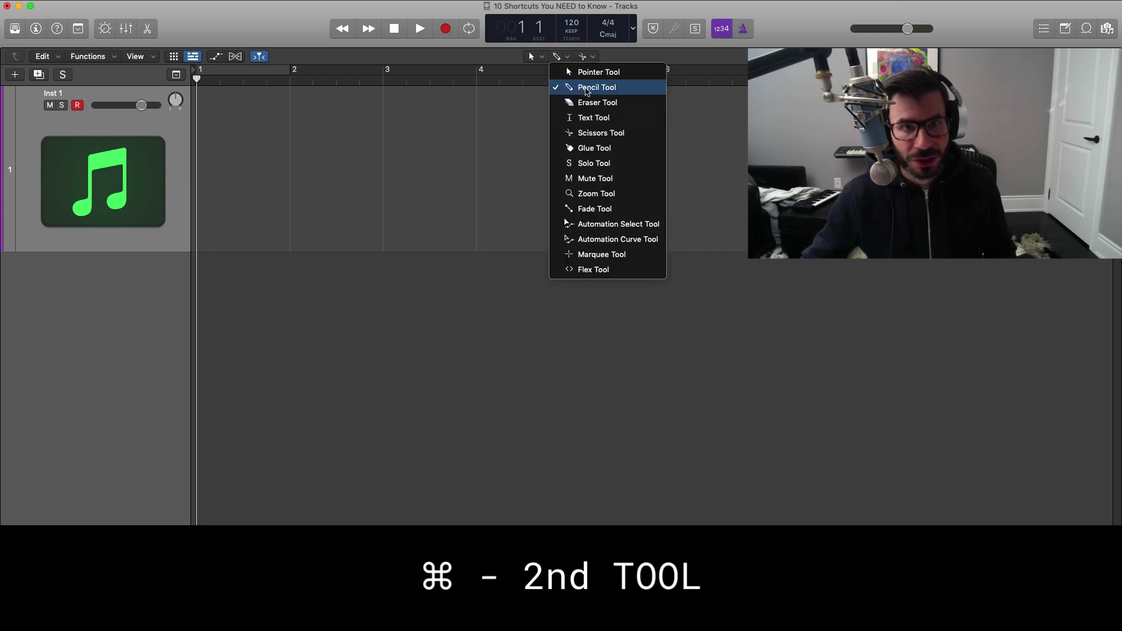
click(587, 89)
Draw empty Inst 1 regions at bars 1 to 4 with the Pencil, then undo them
click(271, 164)
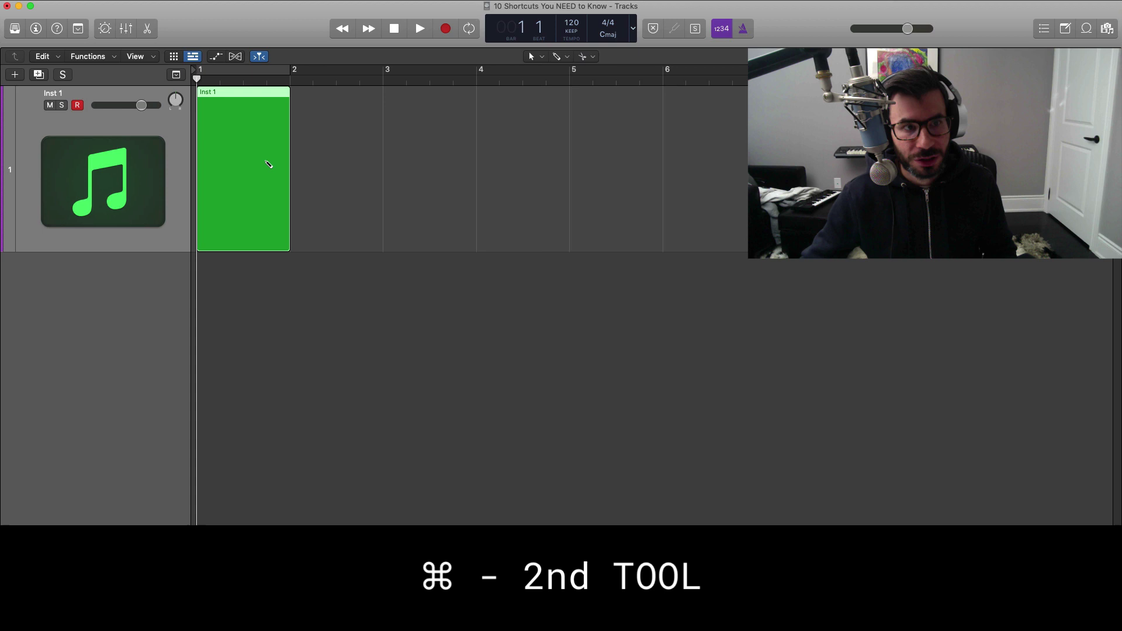
click(364, 181)
click(448, 174)
click(508, 171)
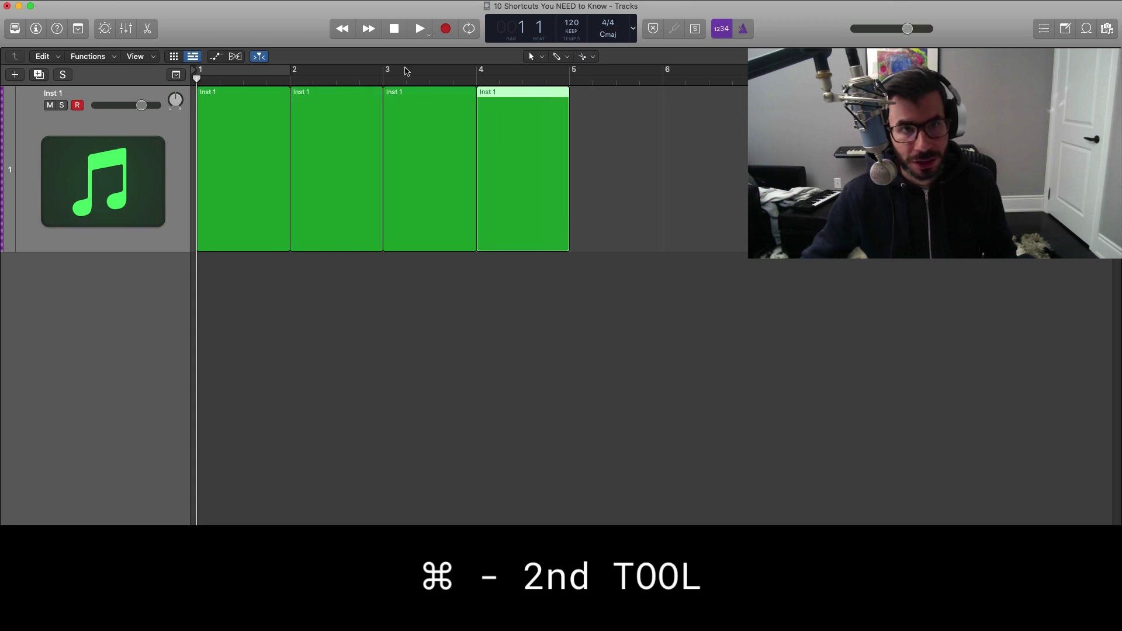
key(super+z)
key(super+z)
key(super+z)
key(super+z)
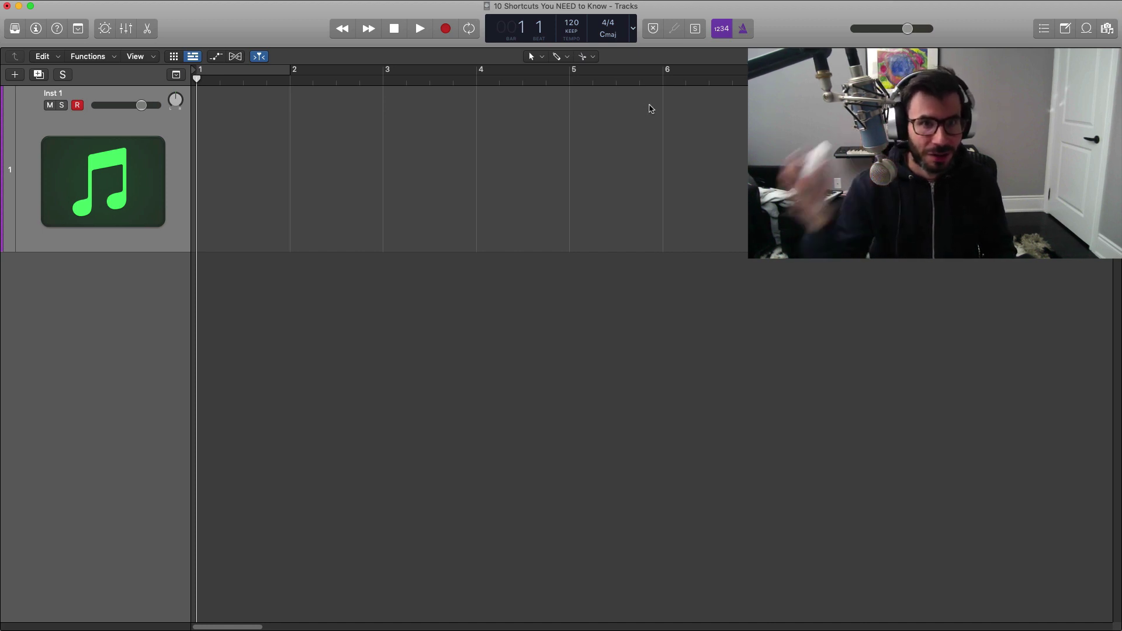
Bring up and dismiss the tool lists, leaving the Pointer Tool selected
click(592, 56)
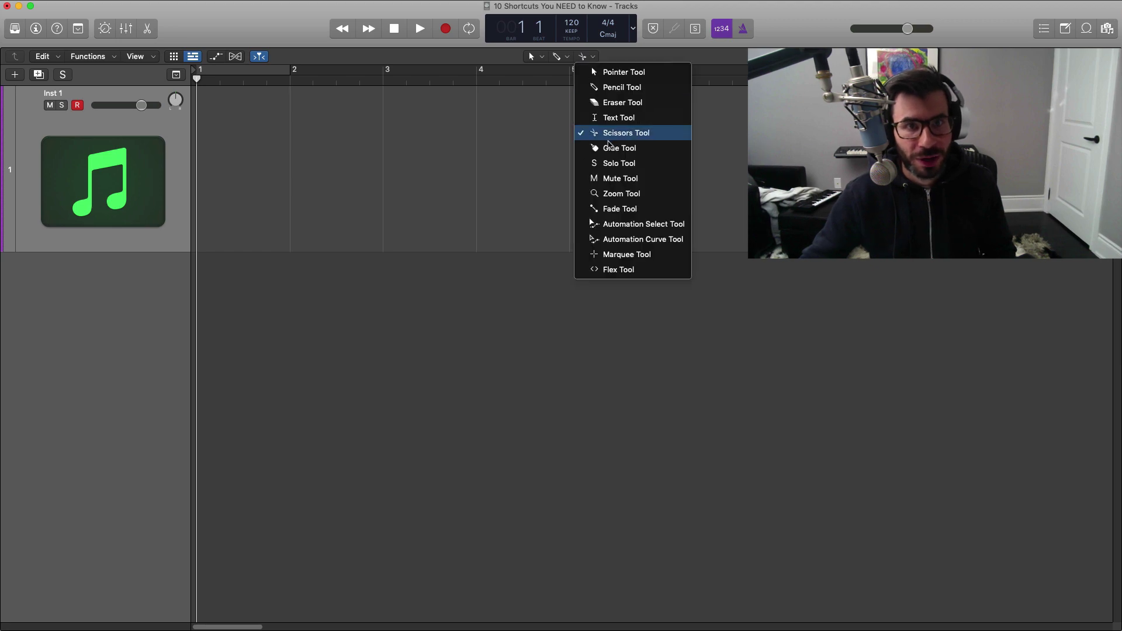
click(741, 167)
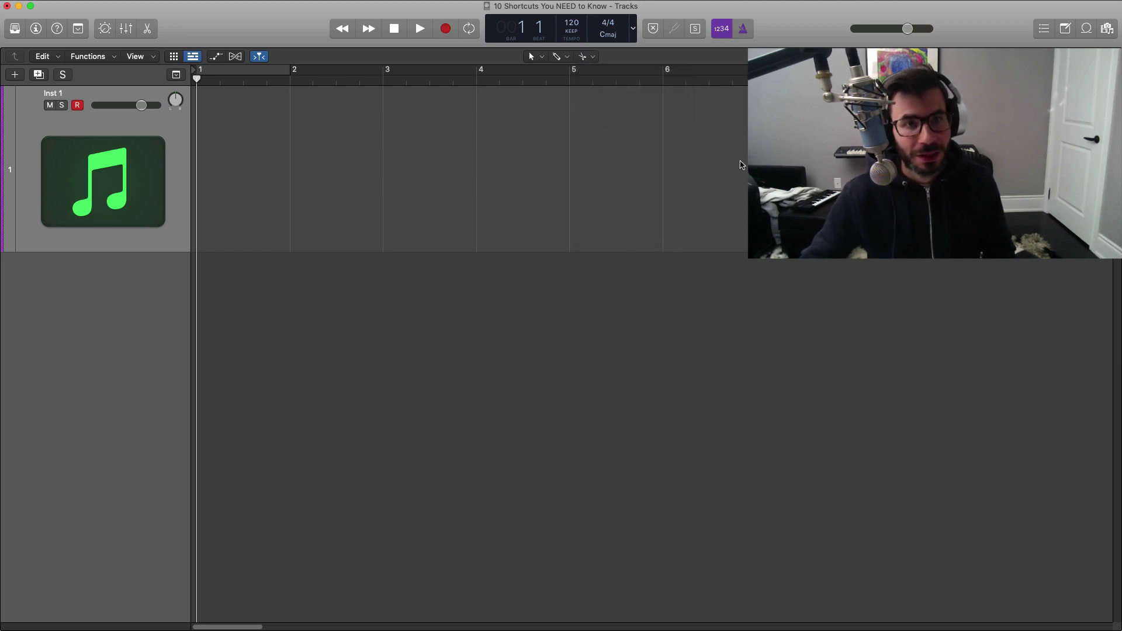
key(t)
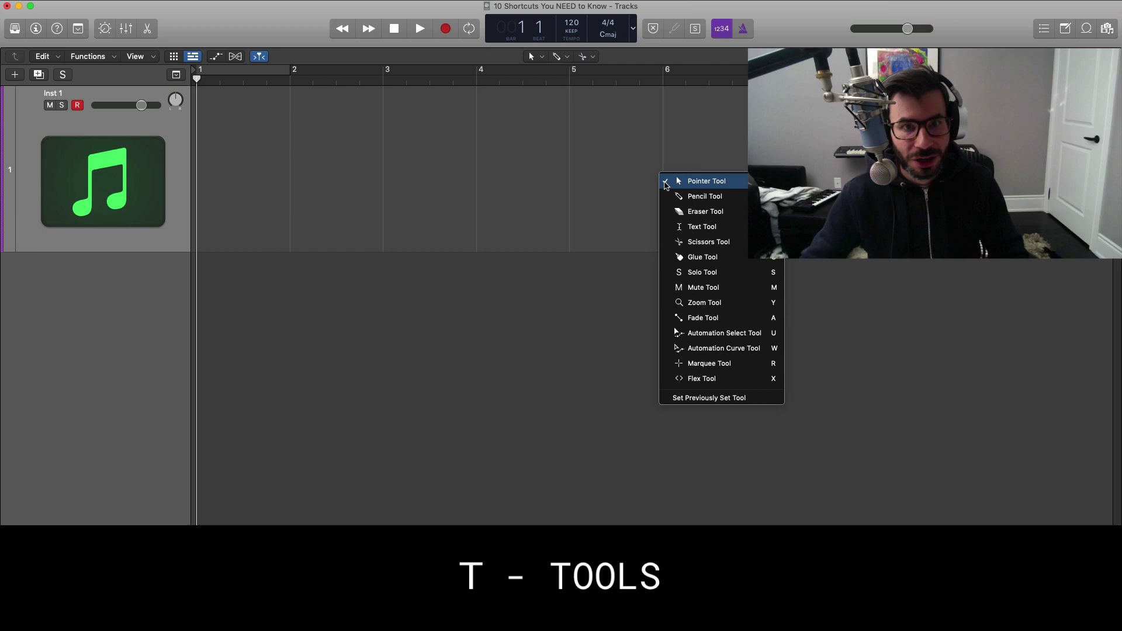
click(611, 171)
key(t)
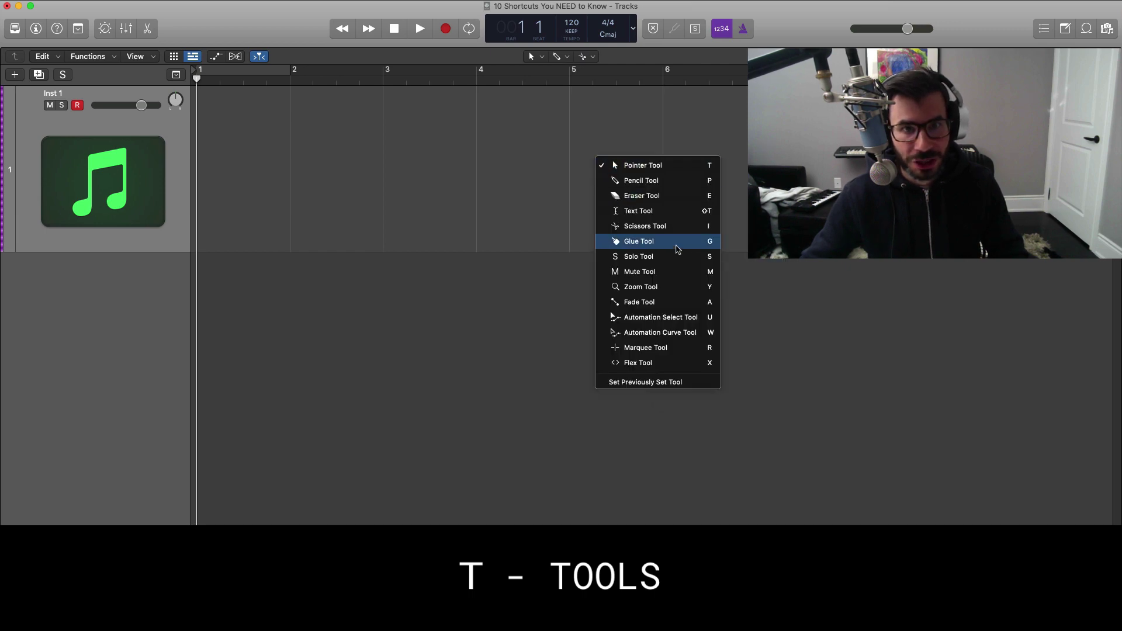
key(t)
key(t)
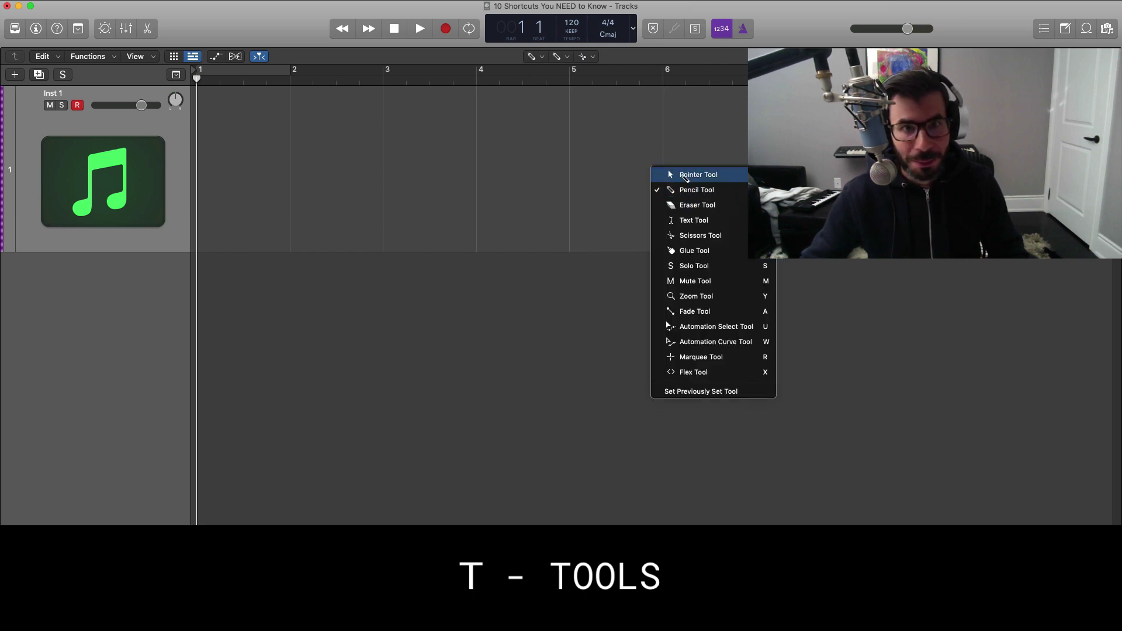
click(683, 176)
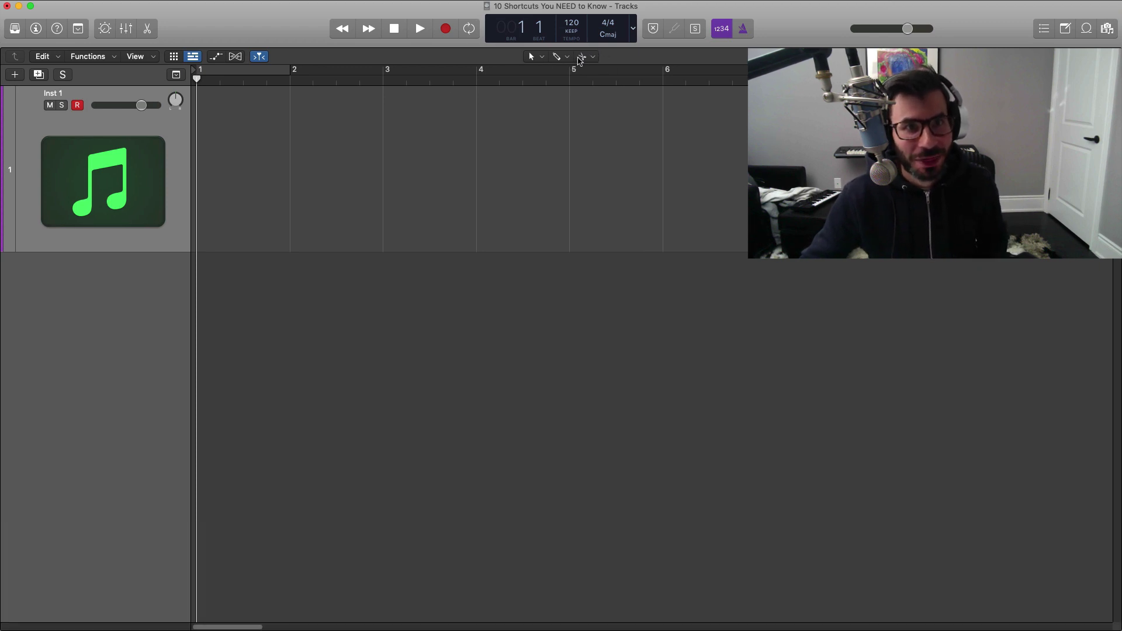
Review the right-click options in the Editing preferences and close them unchanged
click(71, 6)
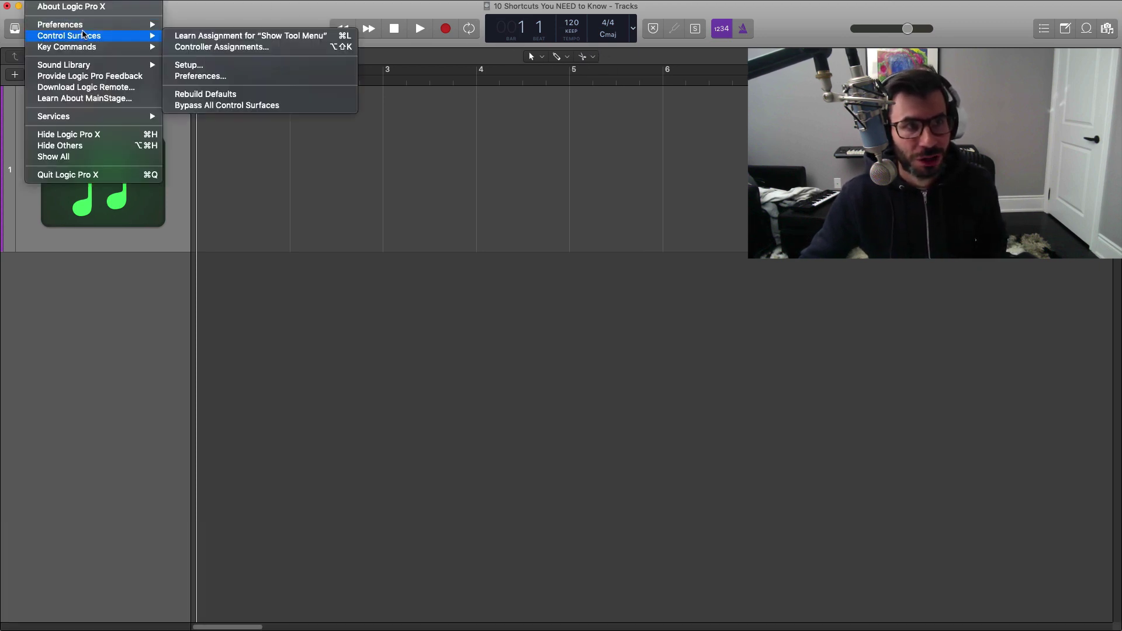
mouse_move(145, 25)
click(205, 28)
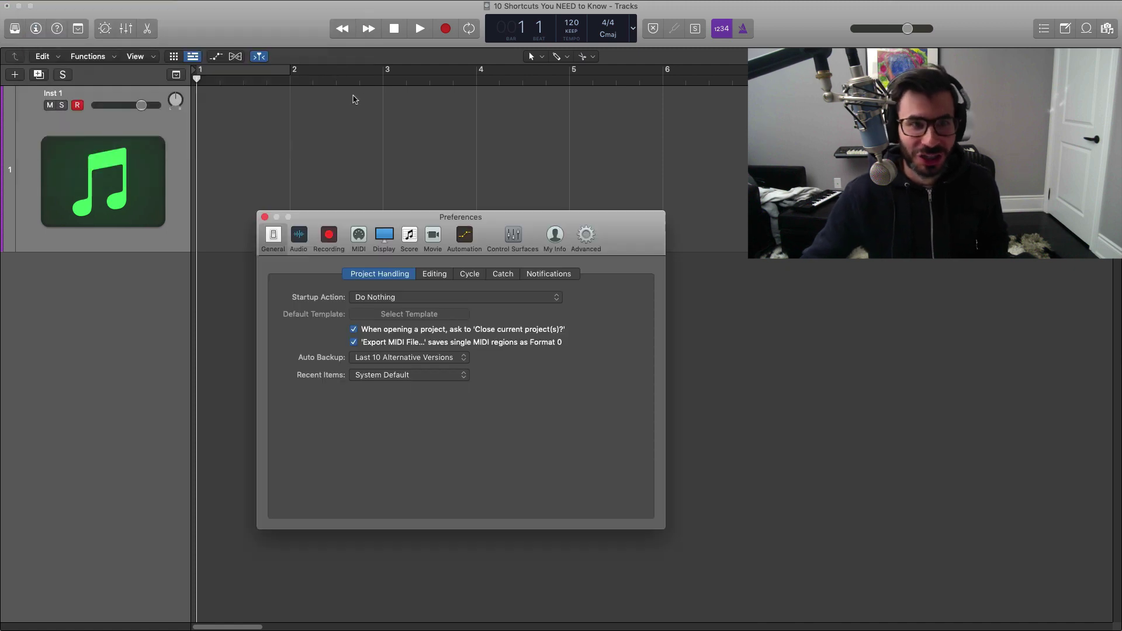
click(433, 275)
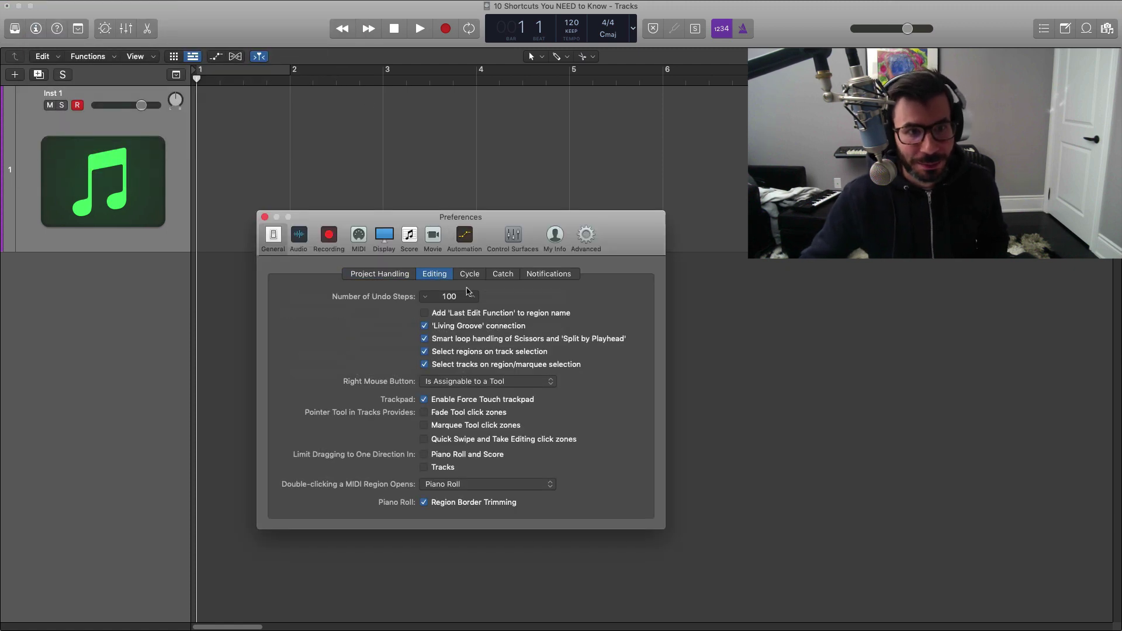
click(451, 382)
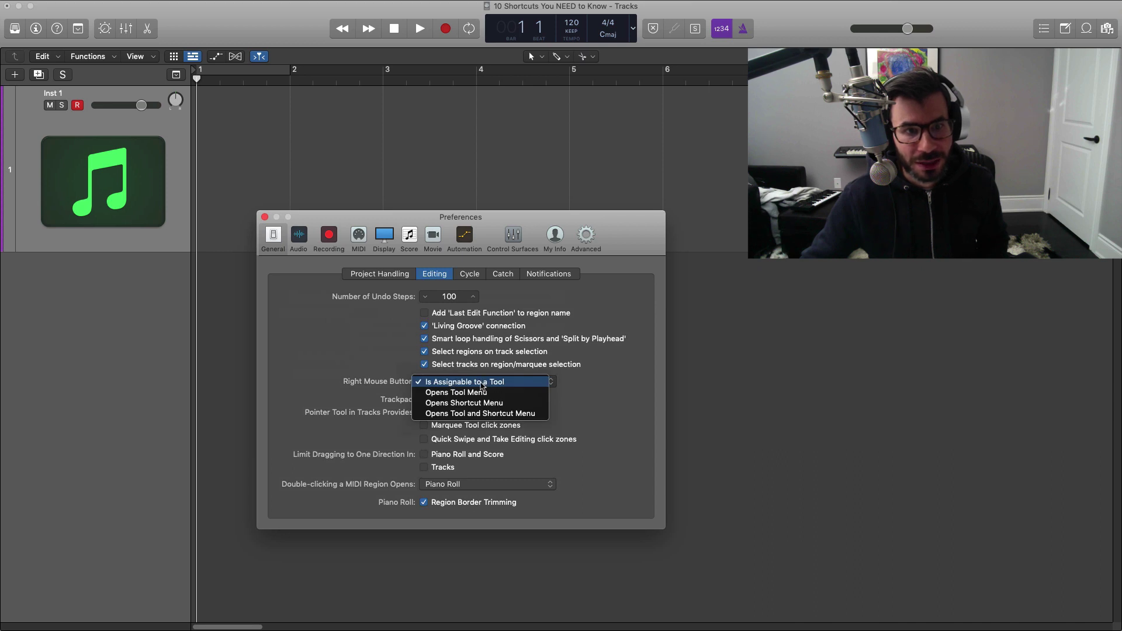
click(583, 389)
click(264, 217)
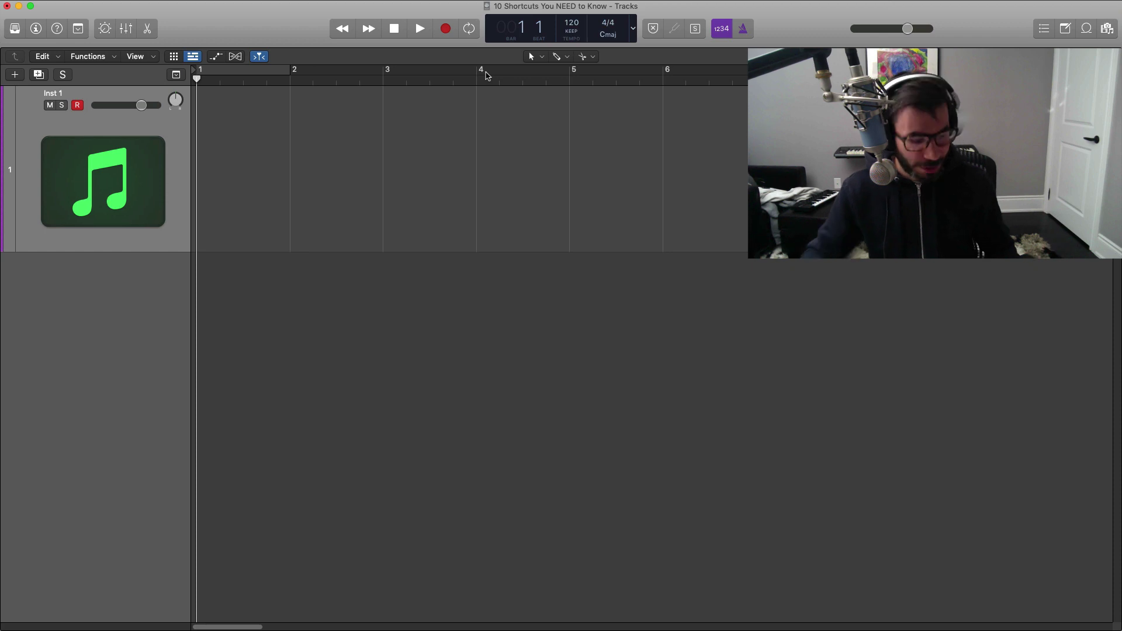
Capture the played notes as an Inst 1 region, view it in the Piano Roll, then delete and undo
key(shift+r)
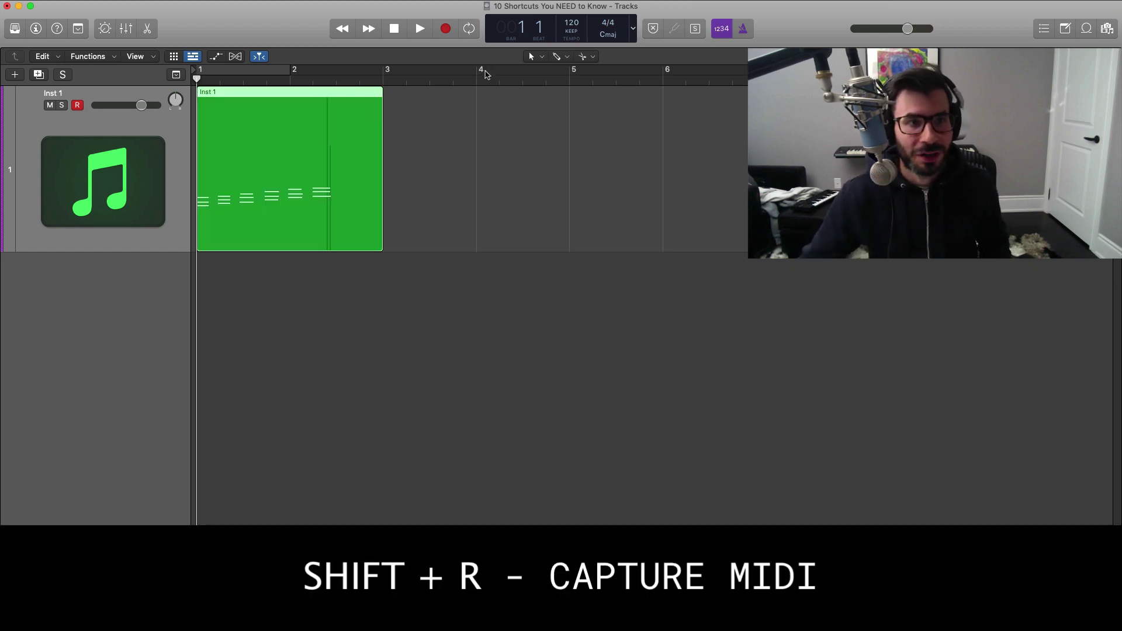
double_click(317, 154)
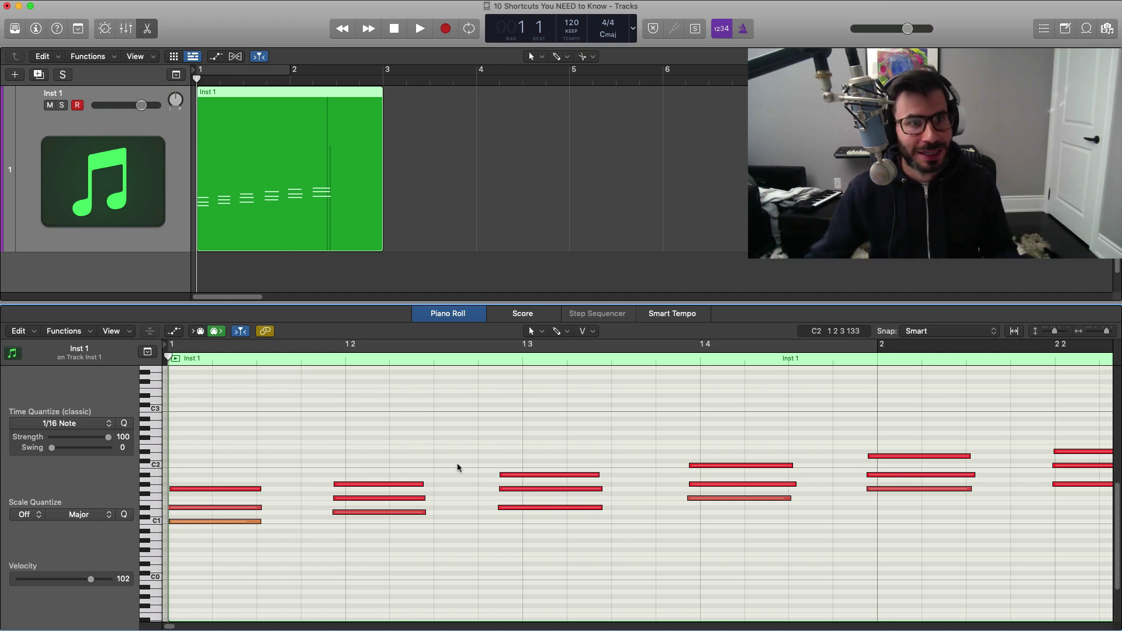
key(Delete)
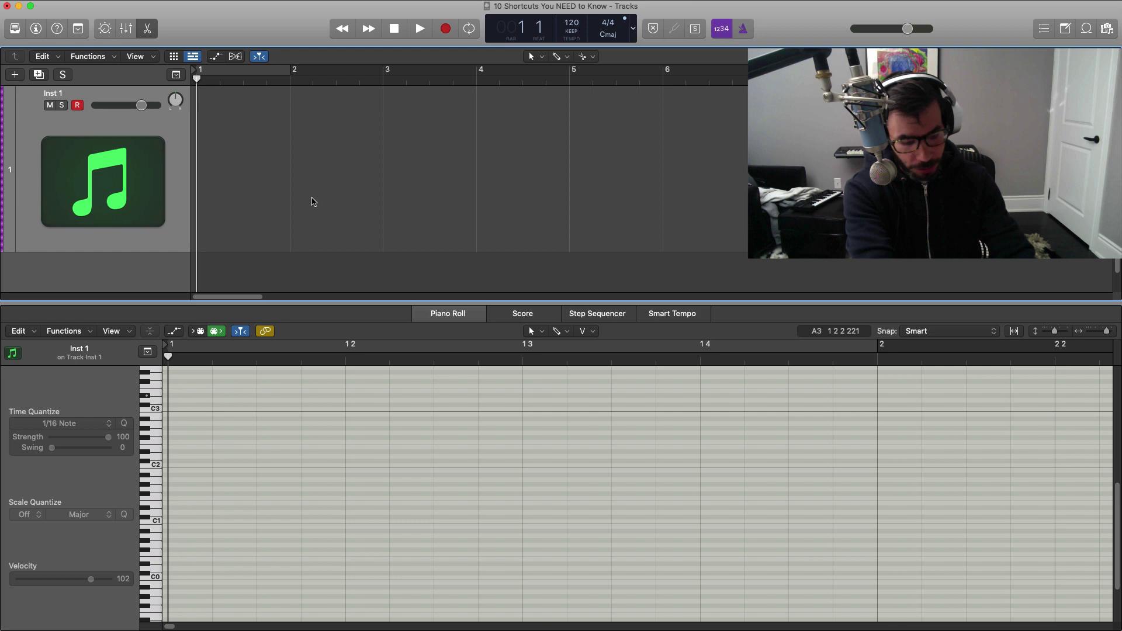
key(super+z)
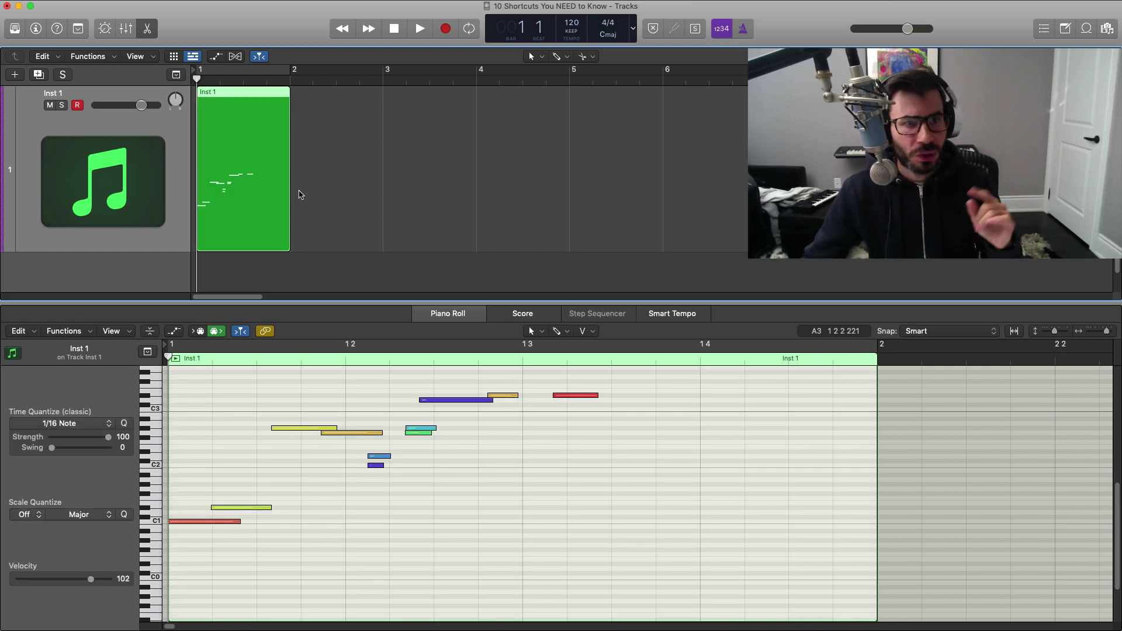
Delete the region again, play and stop, then undo to restore it
key(Delete)
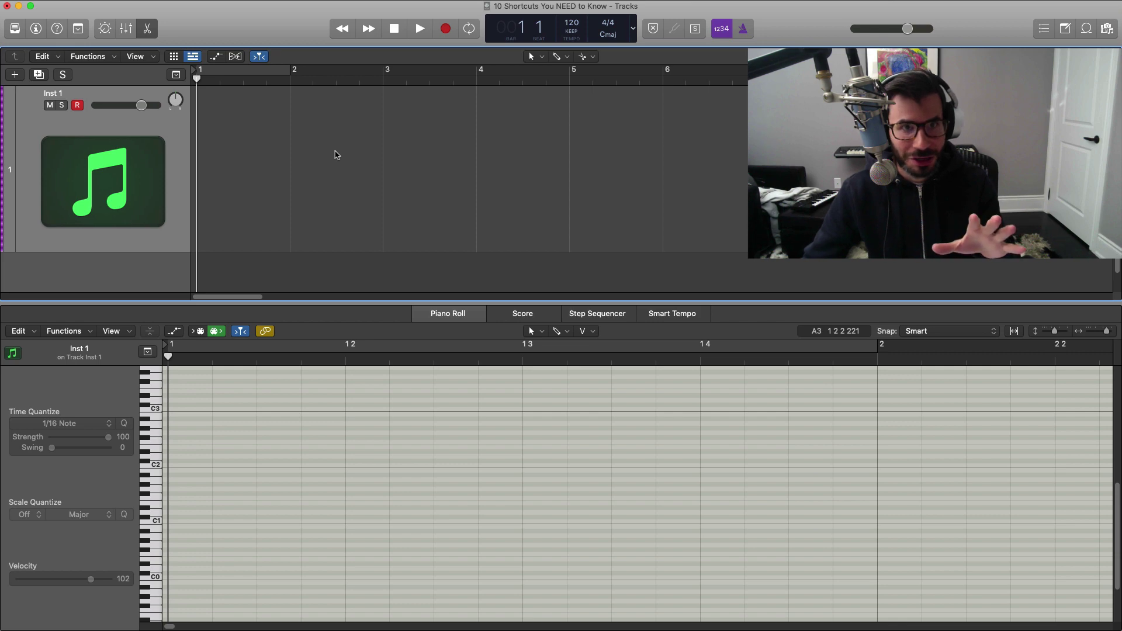
key(space)
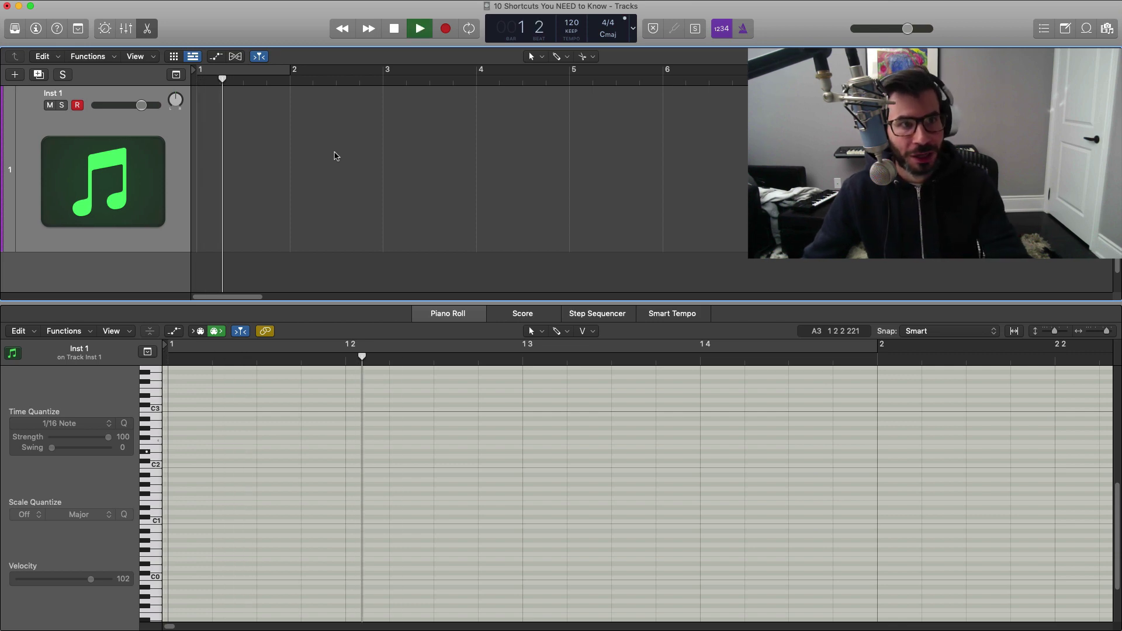
key(space)
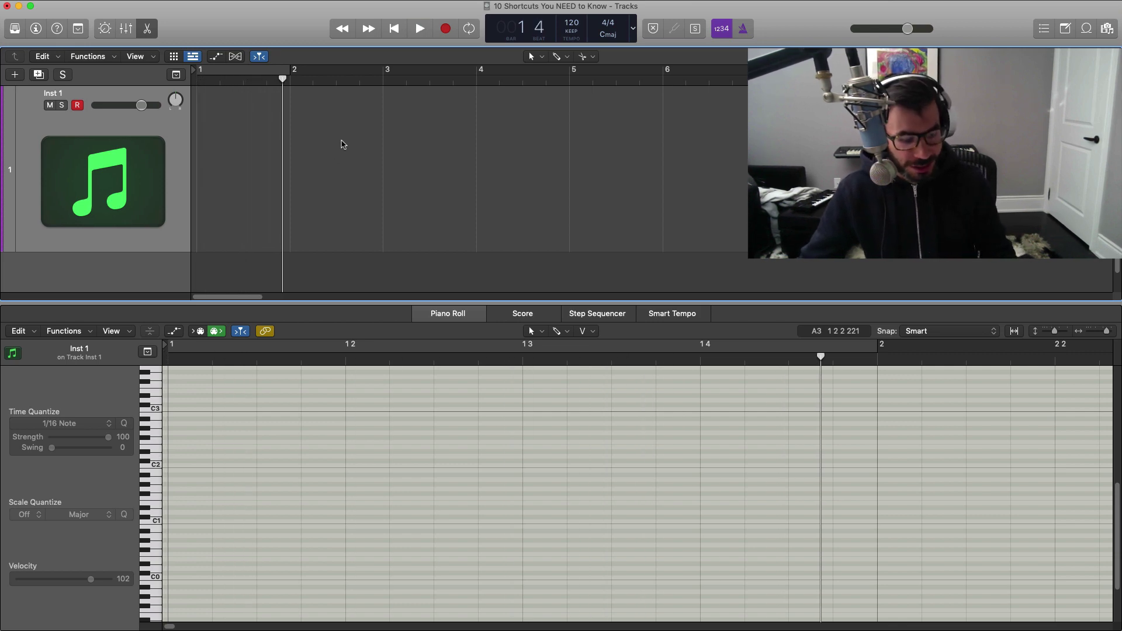
key(super+z)
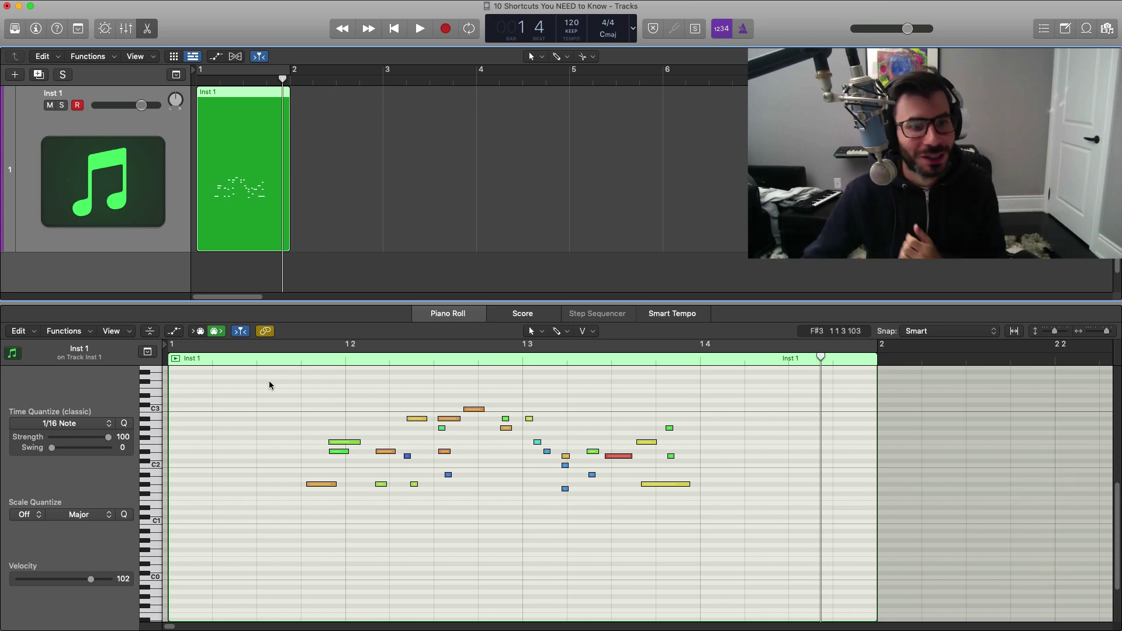
Select all 28 notes and quantize them to 1/8 Note instead of 1/16
drag(247, 377, 817, 575)
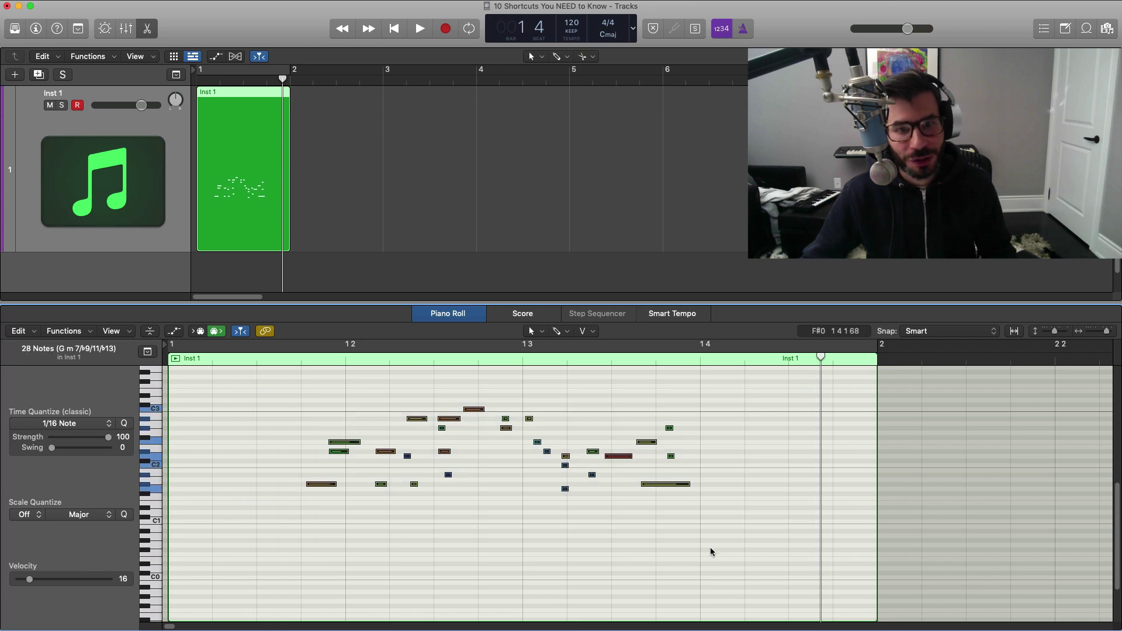
drag(746, 548, 282, 380)
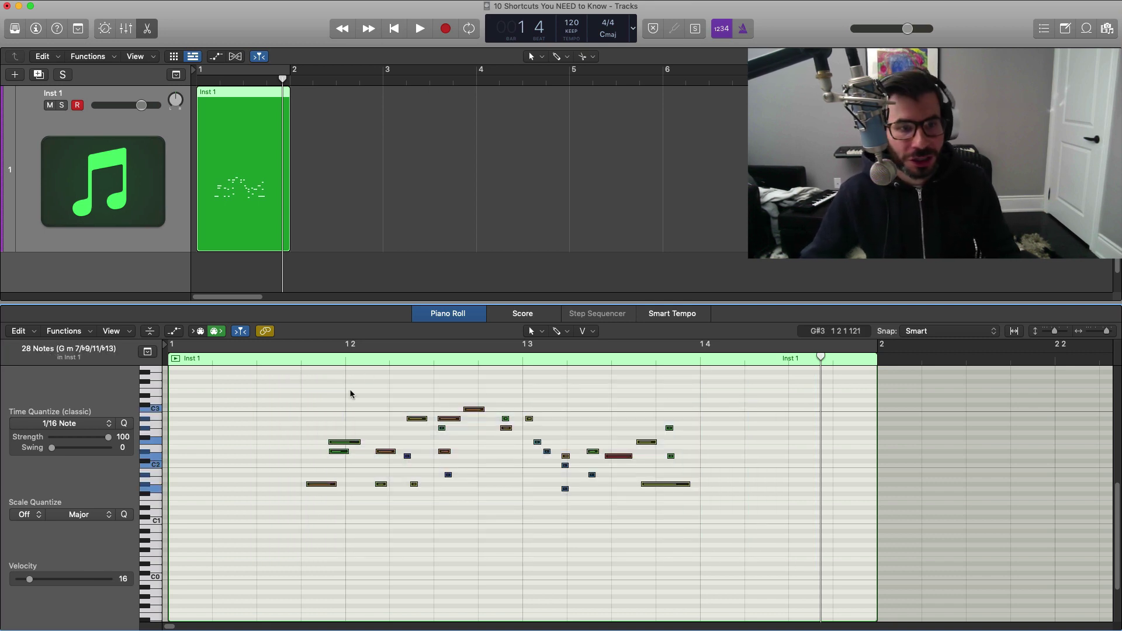
key(q)
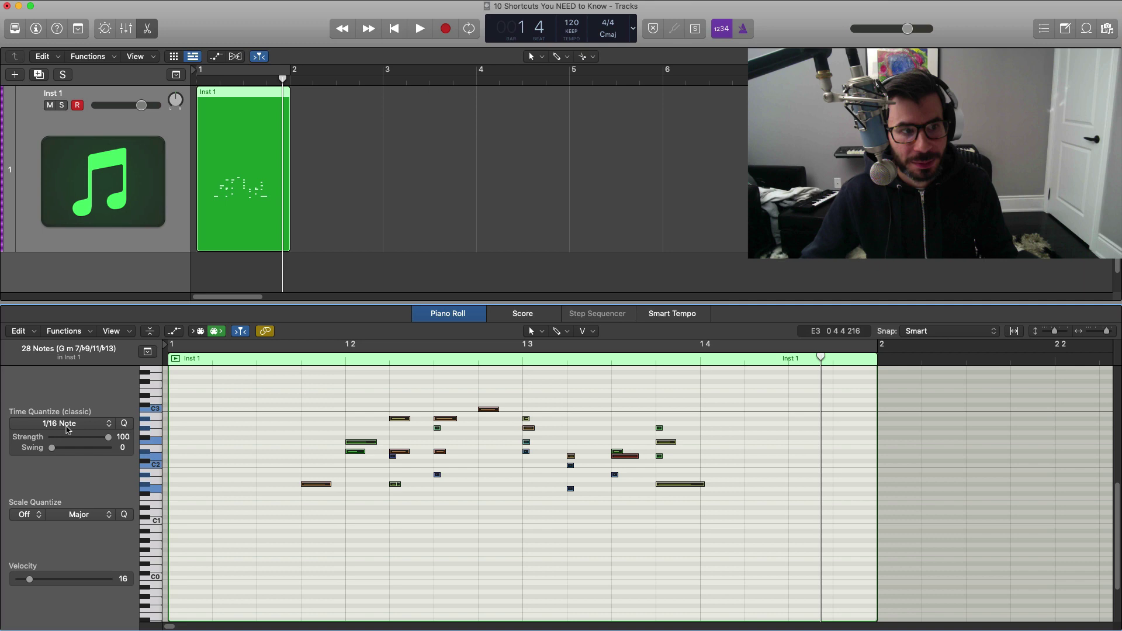
click(67, 428)
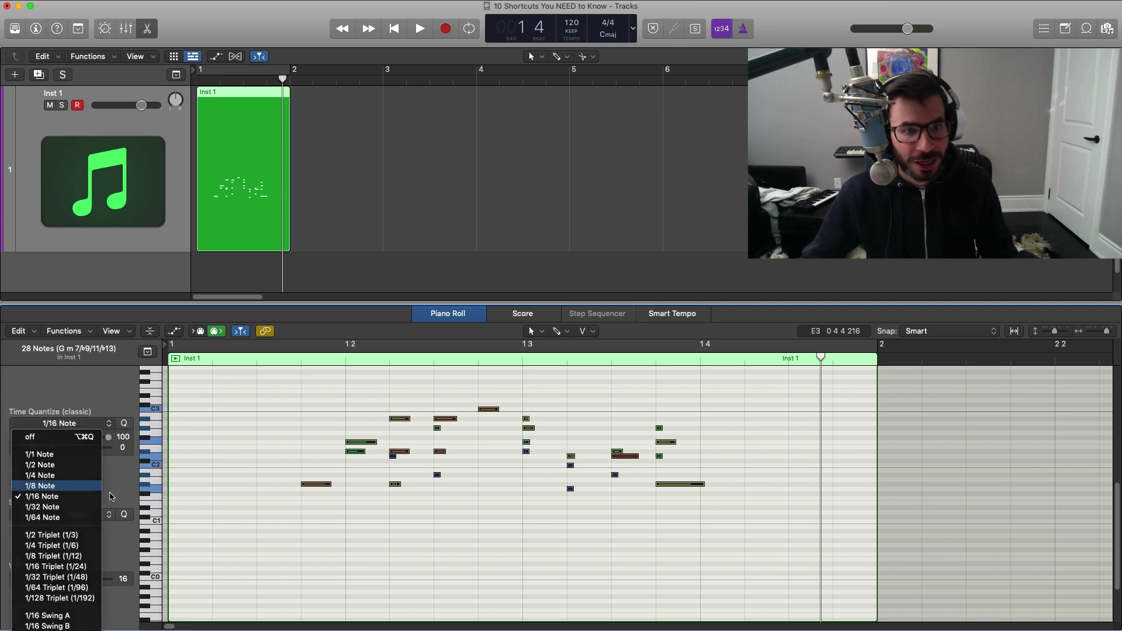
click(93, 486)
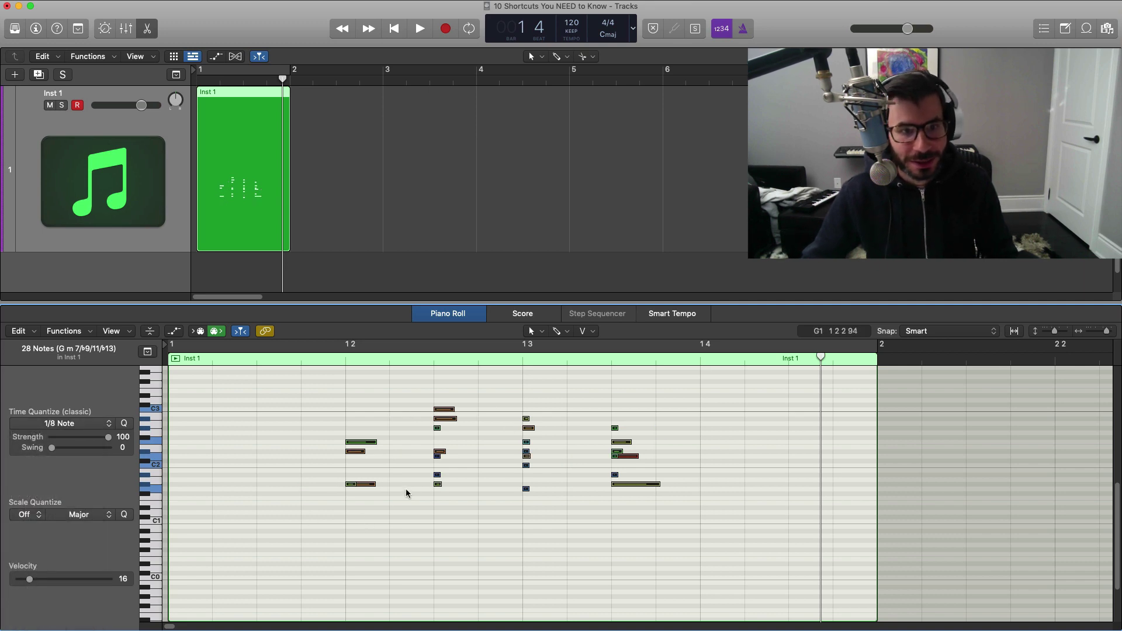
drag(748, 547, 303, 372)
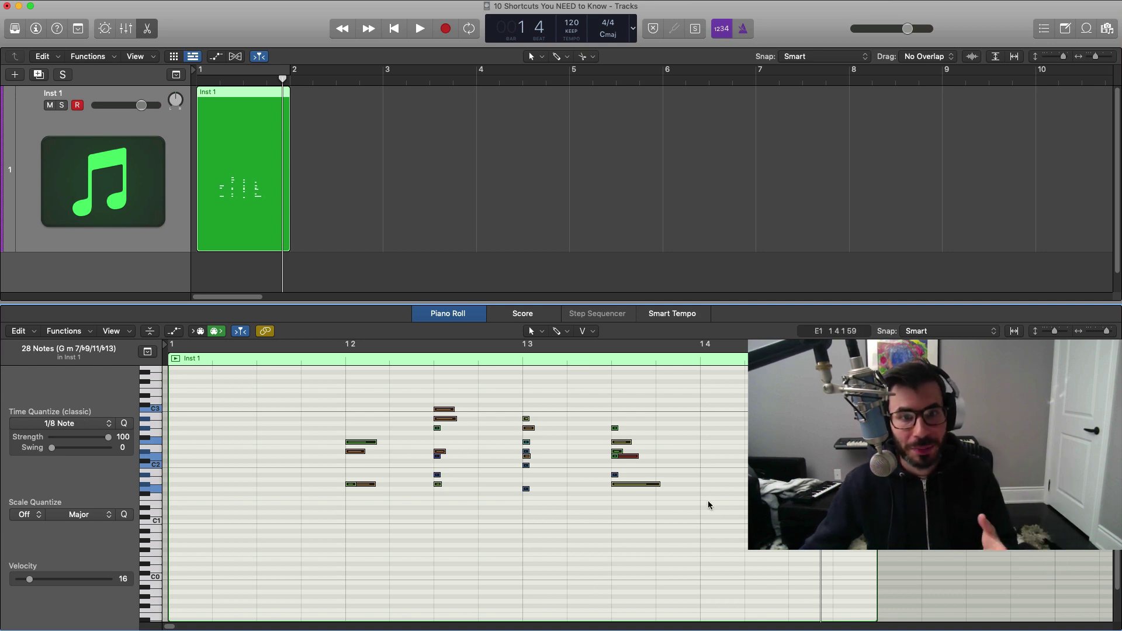
Select the chord notes and repeat them right after themselves, through bar 3
drag(707, 521, 321, 453)
scroll(321, 454, down, 10)
drag(739, 529, 608, 435)
key(super+r)
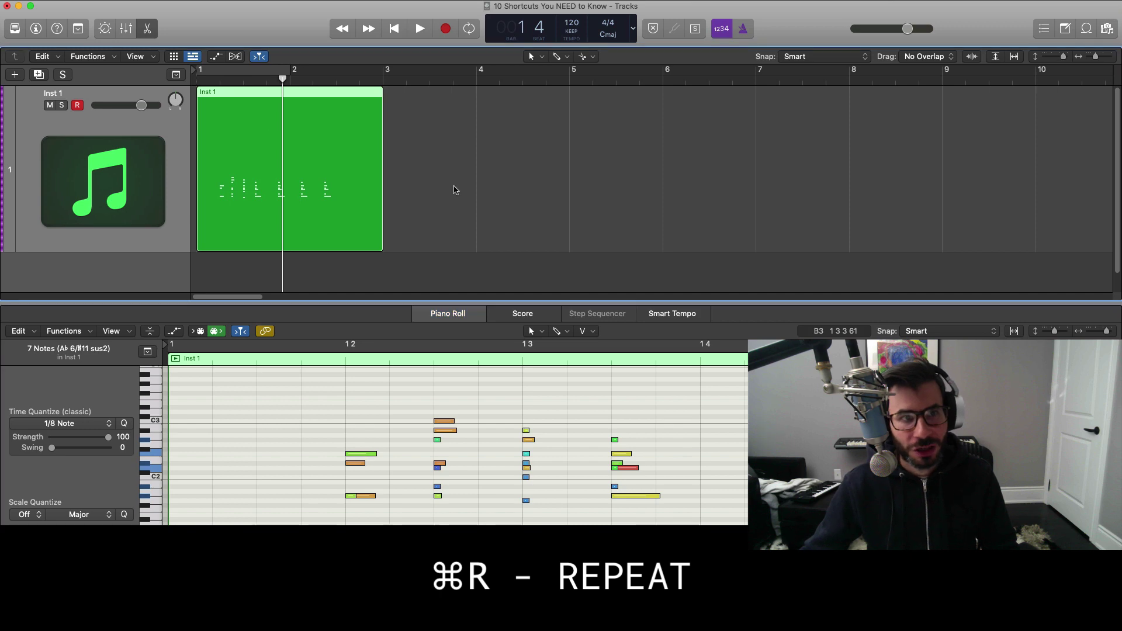
Repeat the region at bars 3, 5, 7, copy it to bar 9, and copy seven notes to 10 3
click(353, 170)
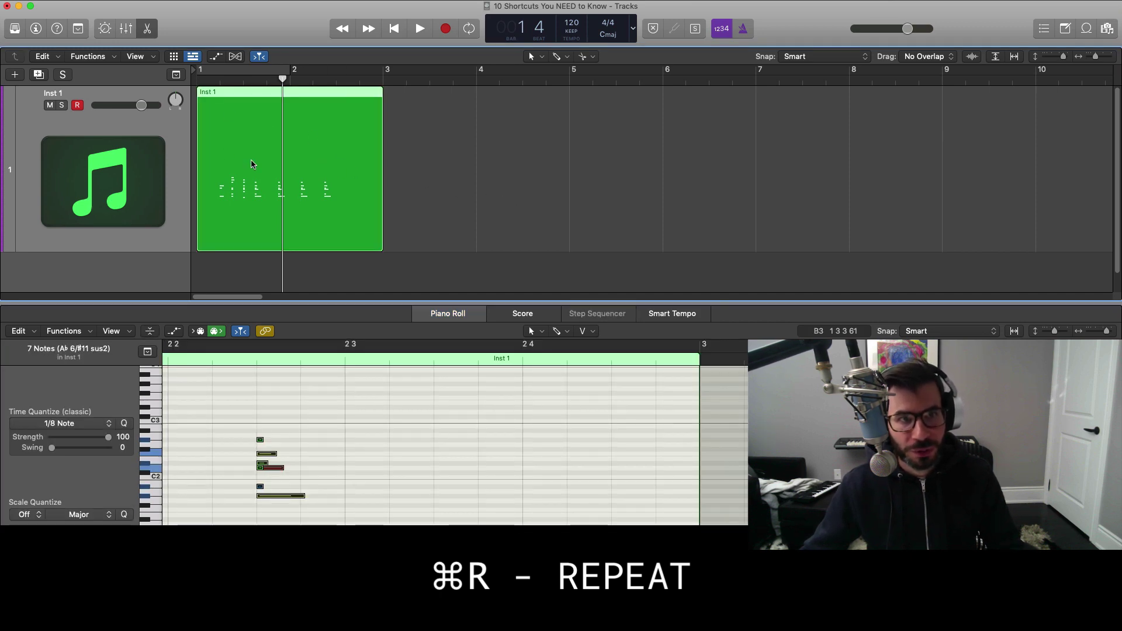
key(super+r)
key(super+r)
key(super+r)
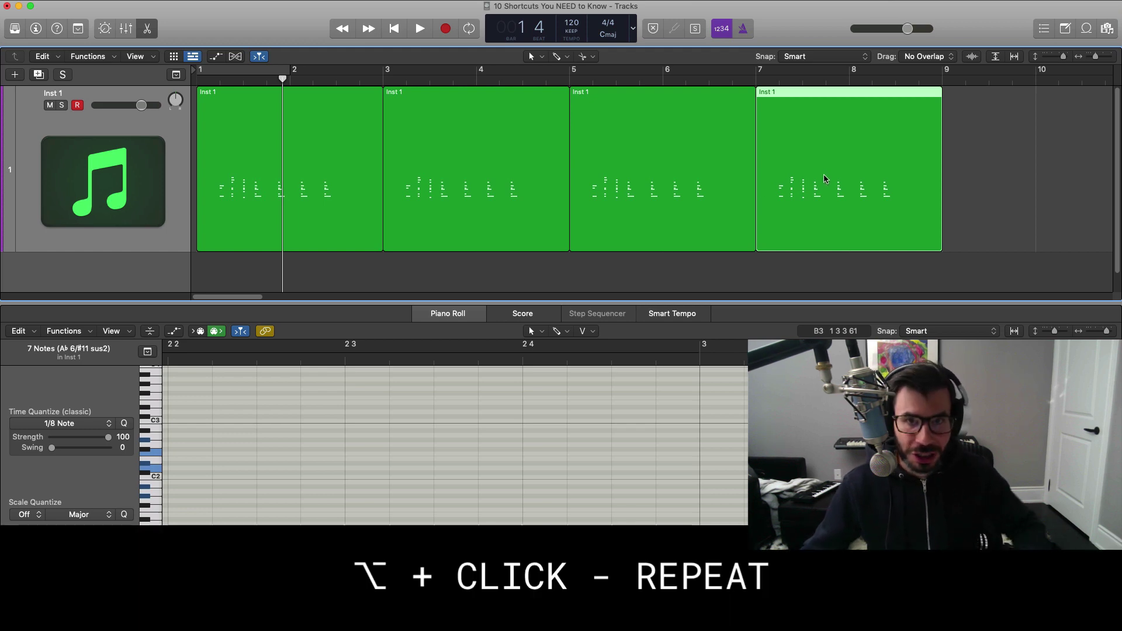
drag(824, 179, 1014, 185)
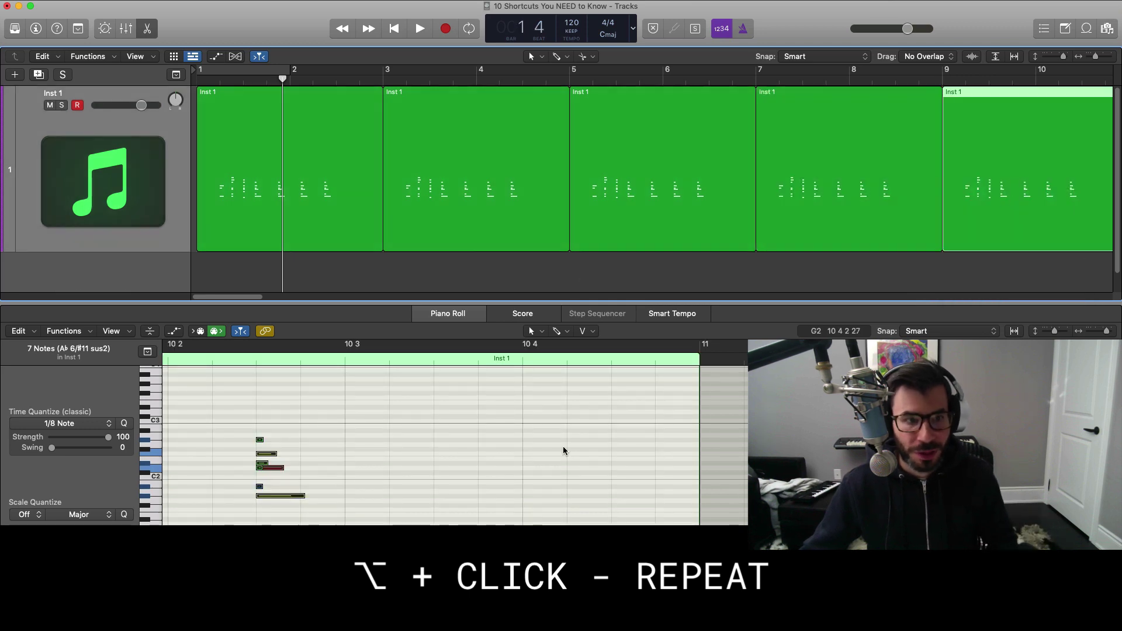
click(258, 447)
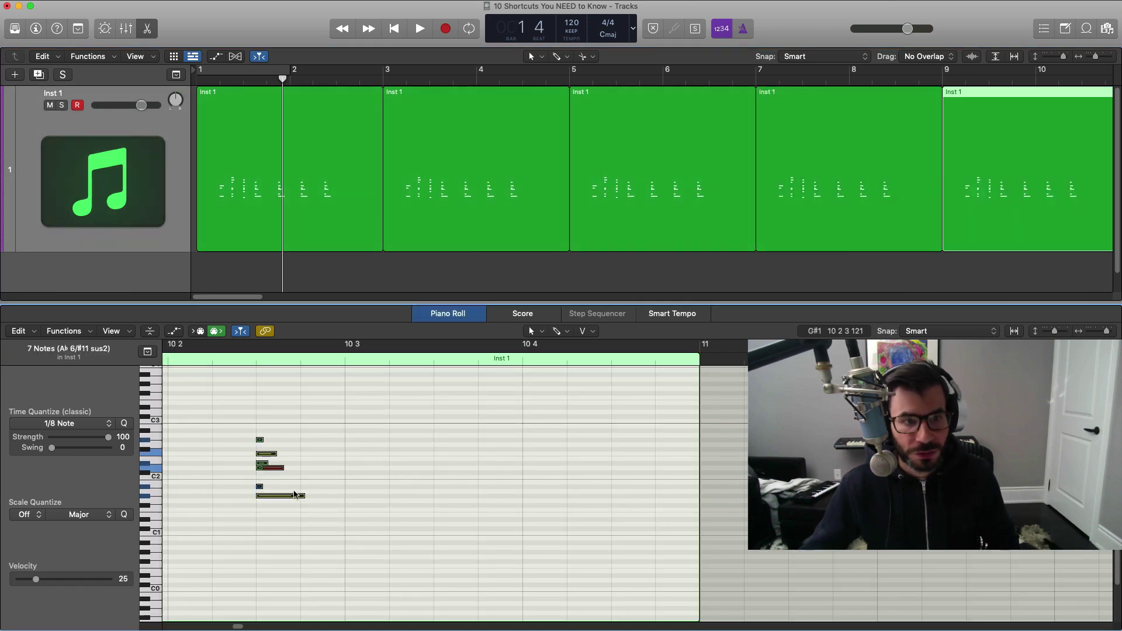
drag(295, 495, 392, 498)
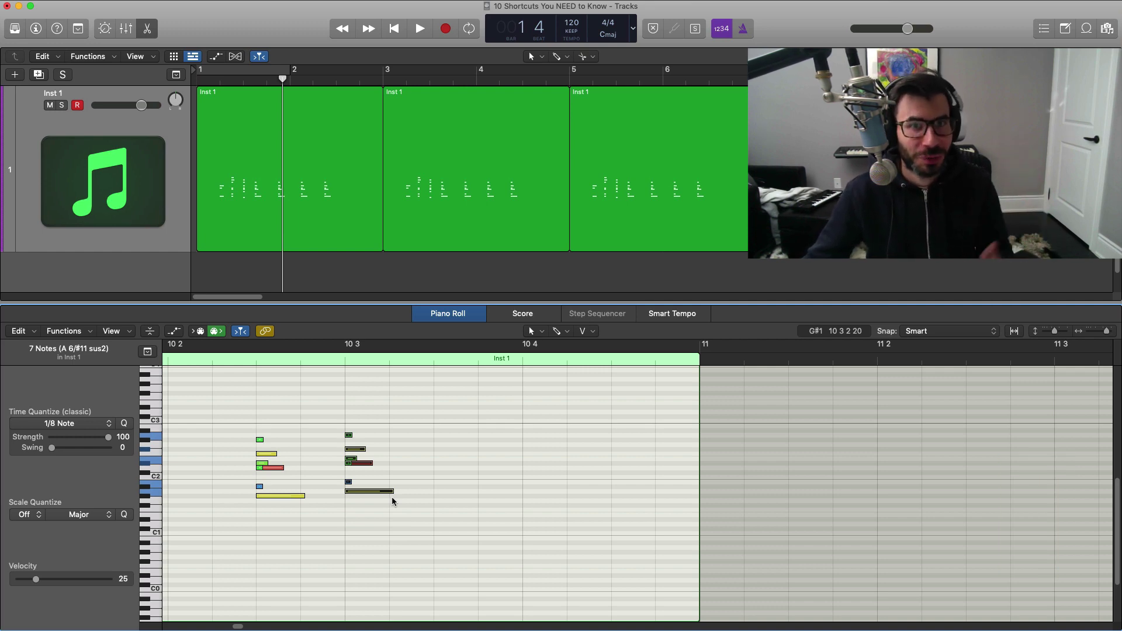
Set the cycle to the bar-3 region and play the looped bars 3 to 5
click(464, 170)
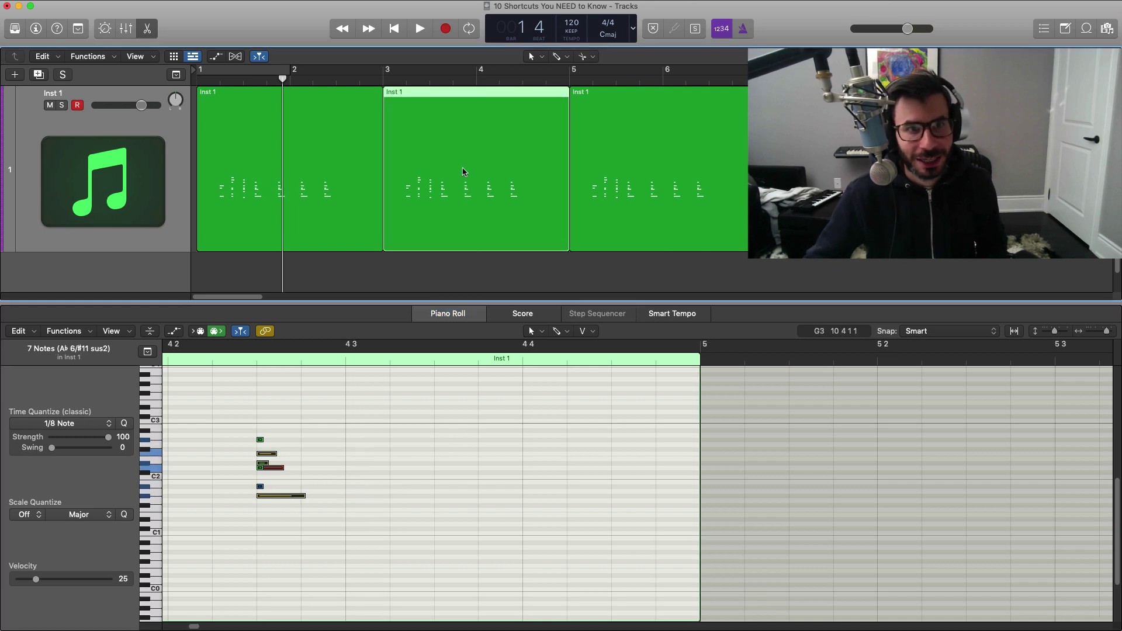
key(super+u)
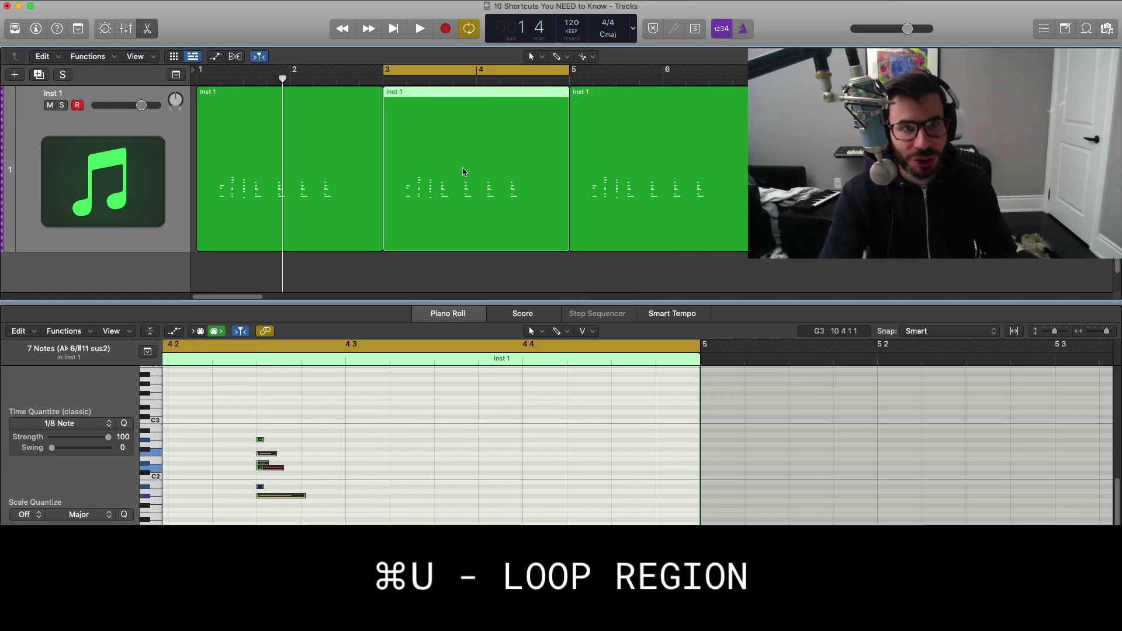
key(space)
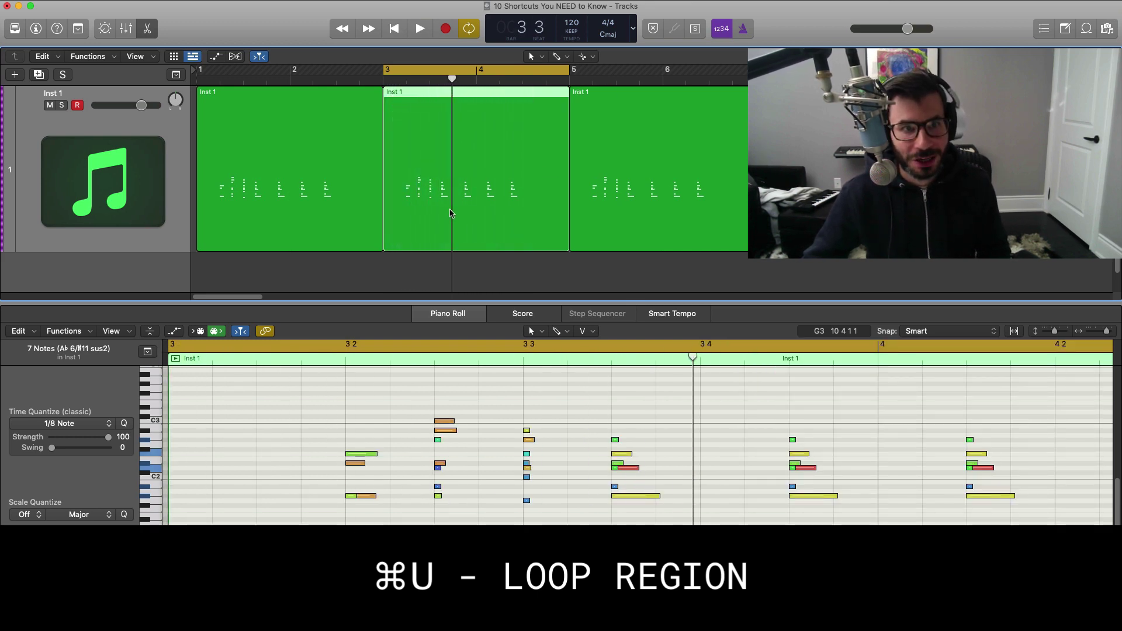
key(space)
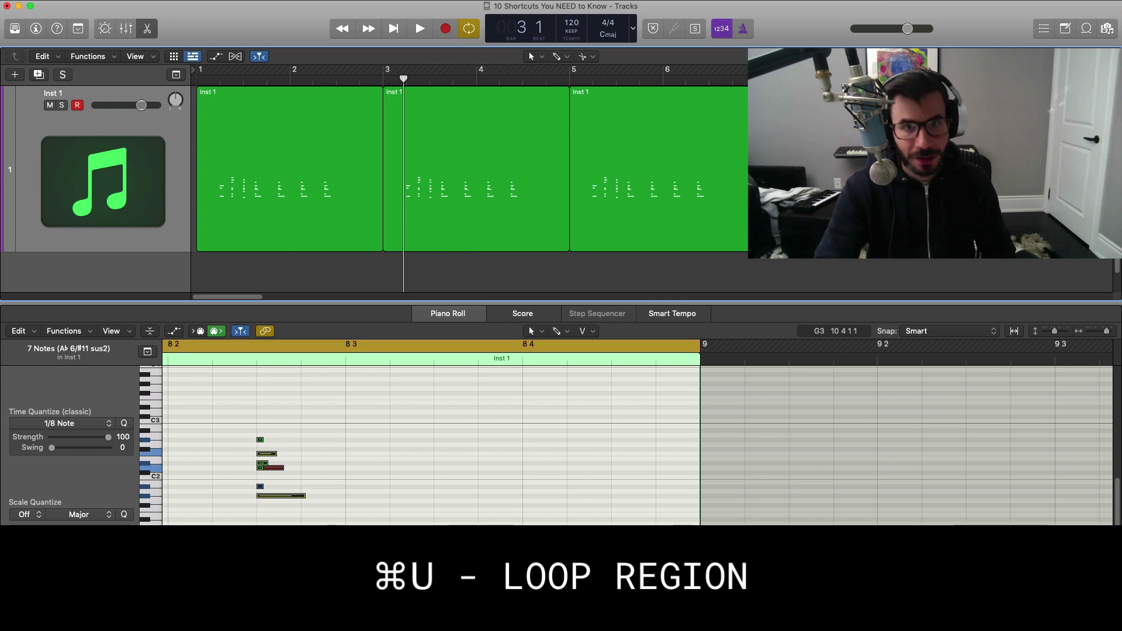
Redraw a cycle over bars 3–5, then match it to the third region at bars 5–7
drag(386, 69, 571, 69)
click(627, 130)
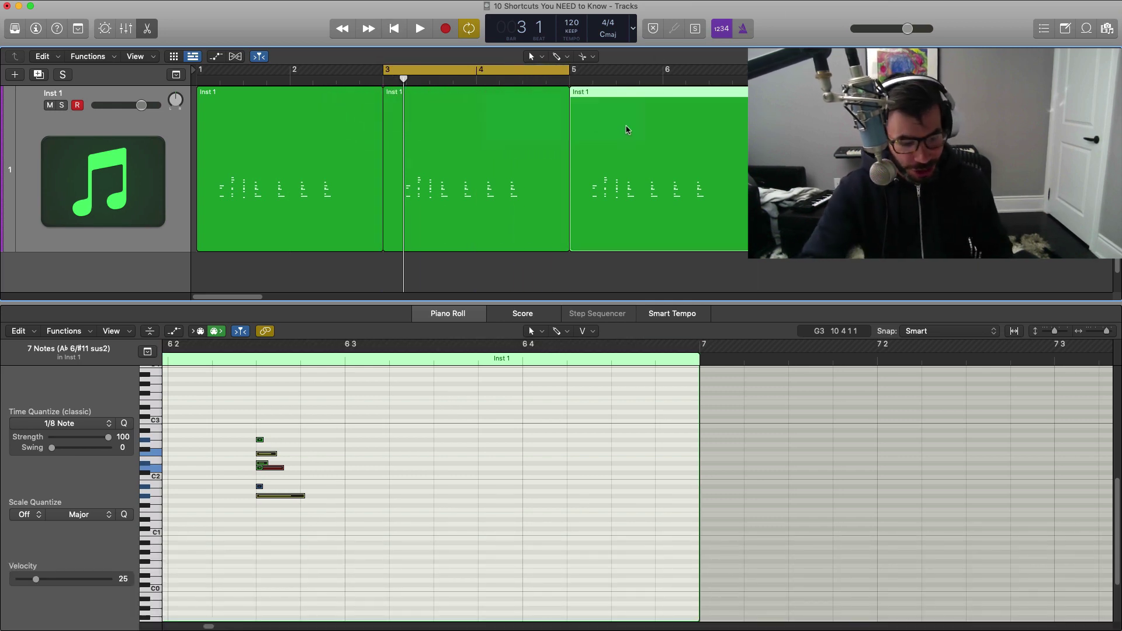
key(super+u)
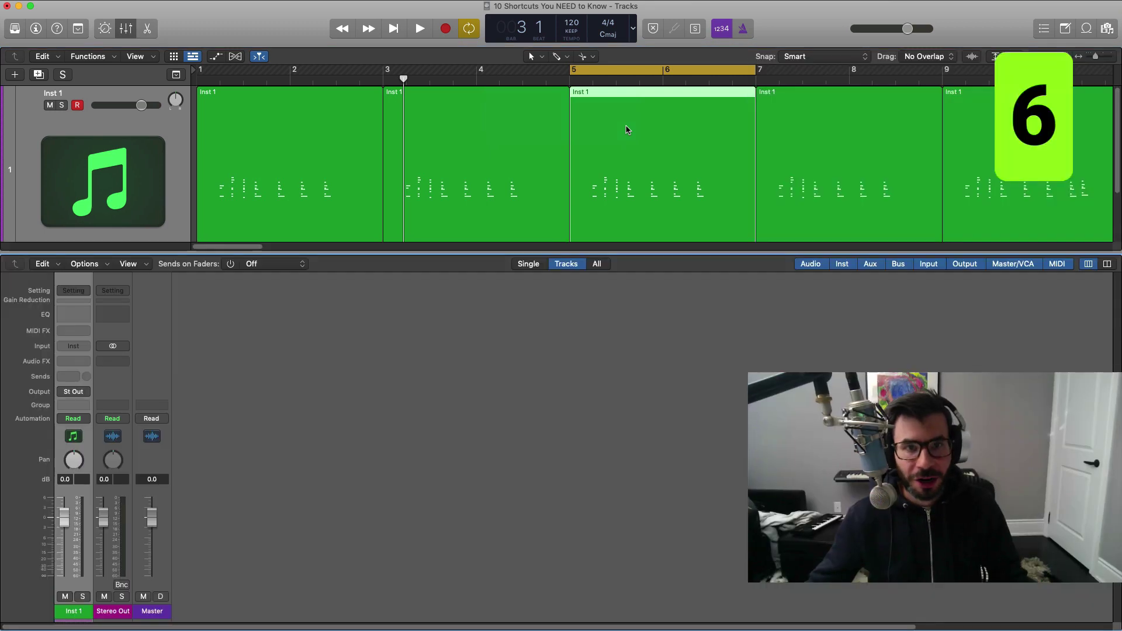
Close the lower pane and join the regions at bars 1, 3 and 5 into one
key(x)
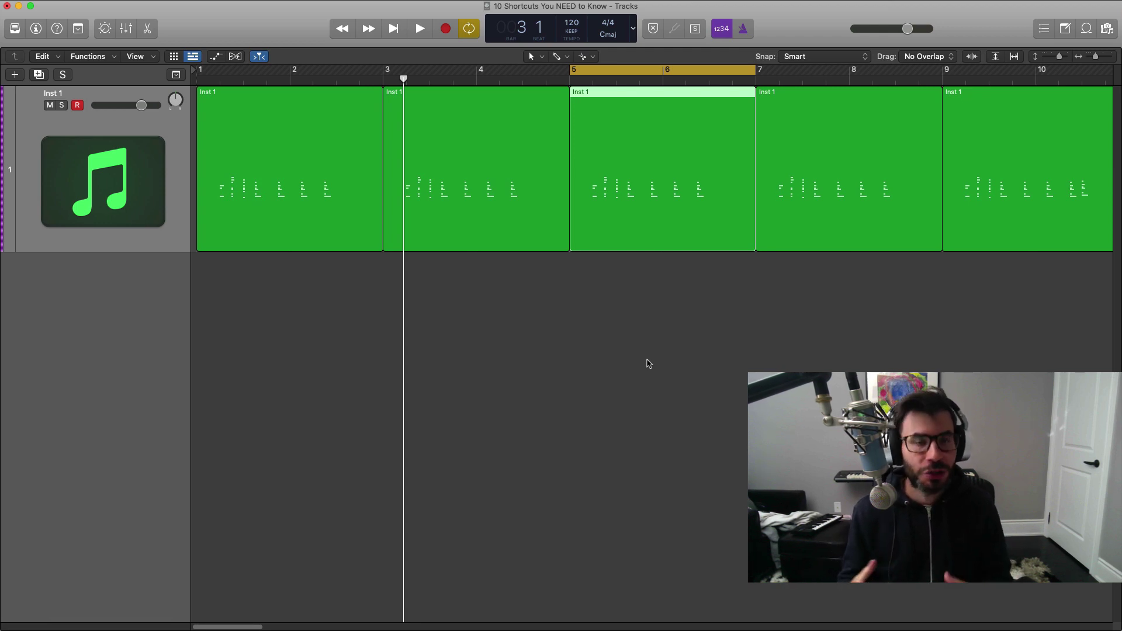
drag(654, 354, 498, 215)
drag(638, 333, 262, 184)
key(super+j)
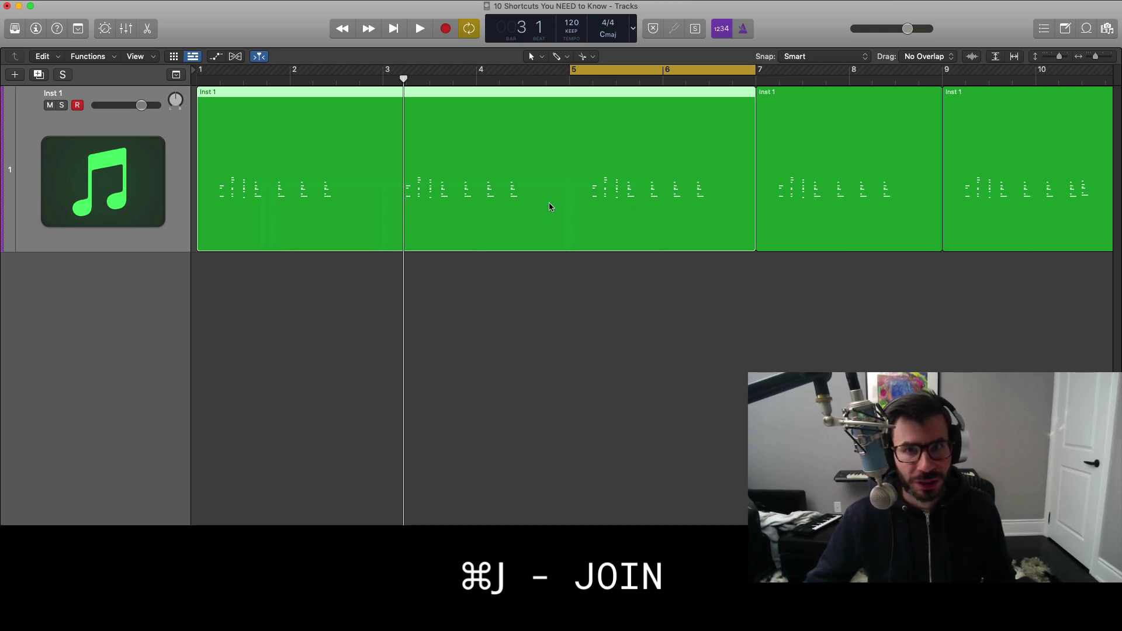
Select the Inst 1 regions at bars 7 and 9
scroll(549, 207, down, 5)
scroll(551, 208, up, 3)
drag(651, 202, 433, 178)
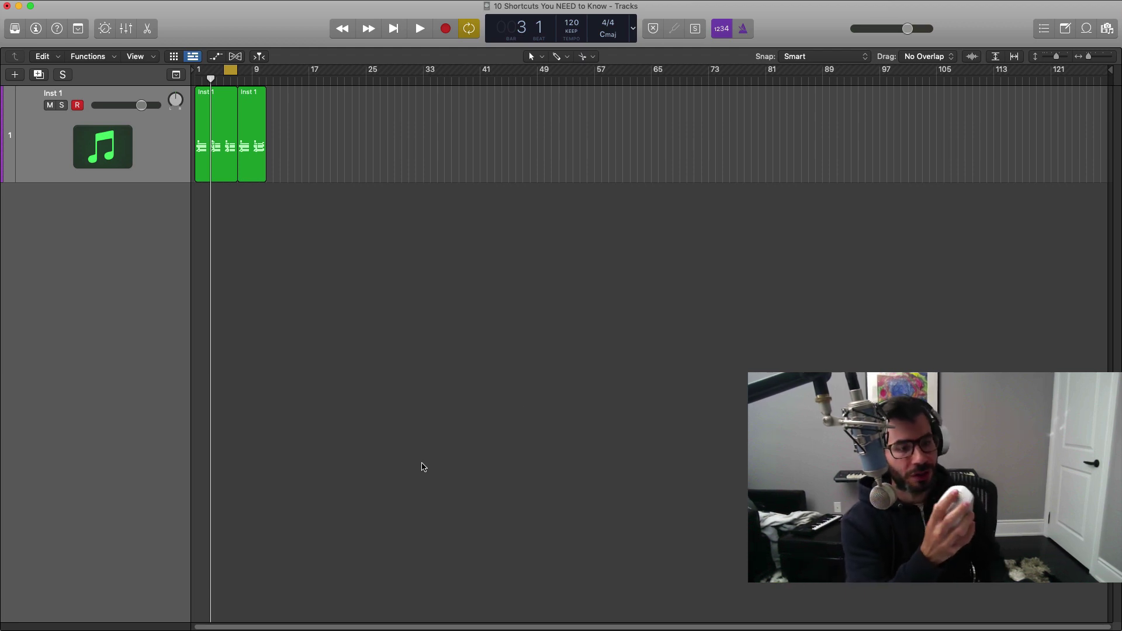
scroll(424, 467, left, 2)
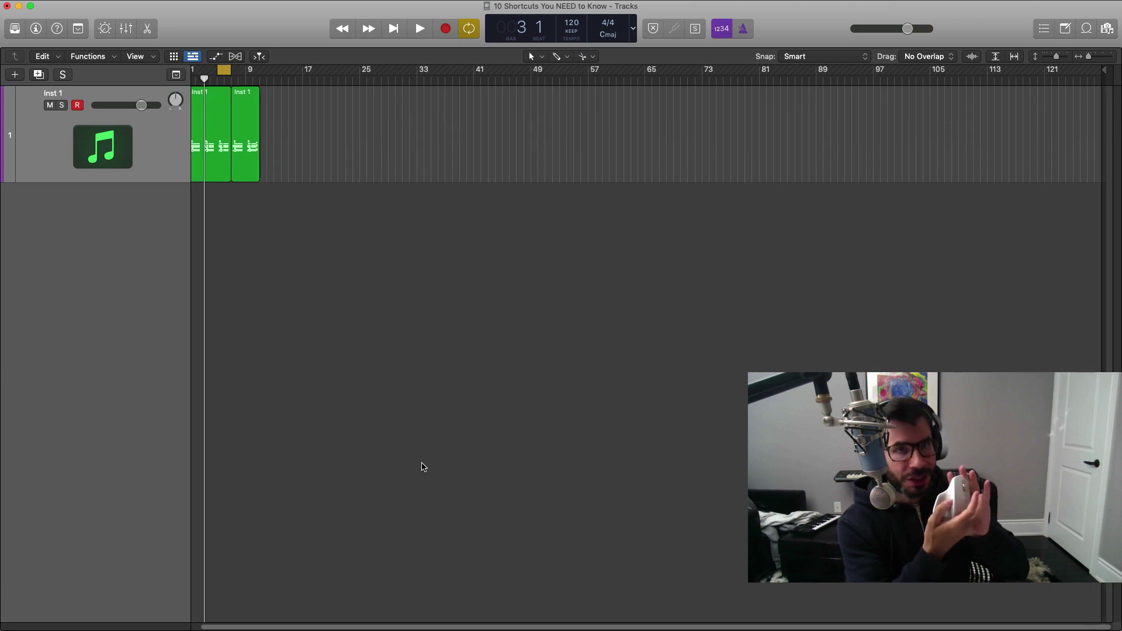
scroll(424, 467, right, 2)
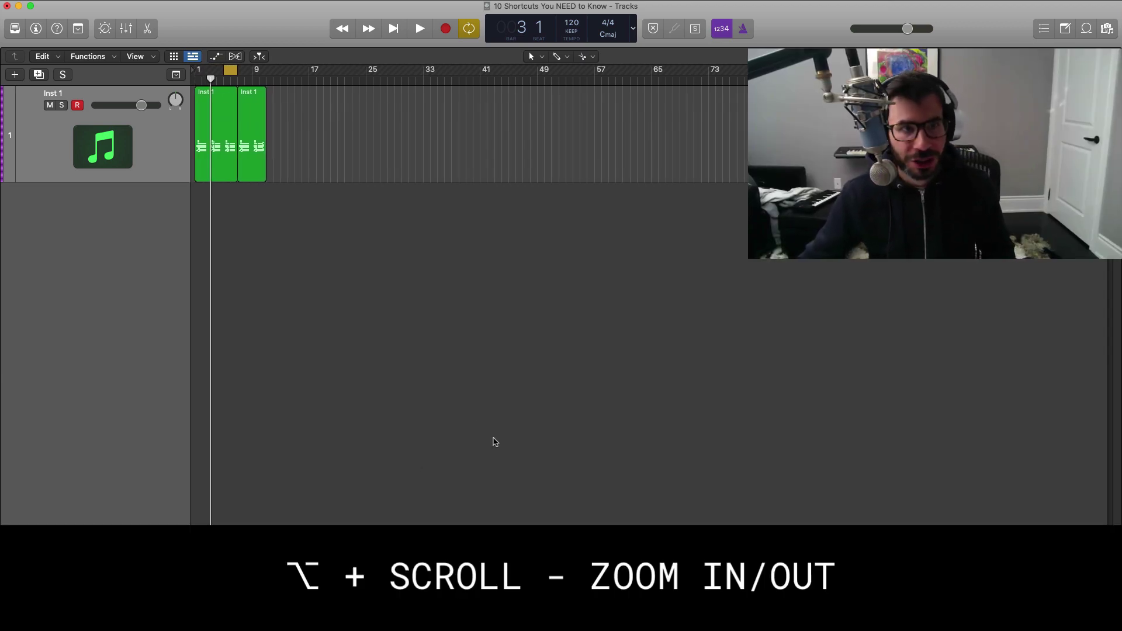
alt+scroll(393, 366, up, 5)
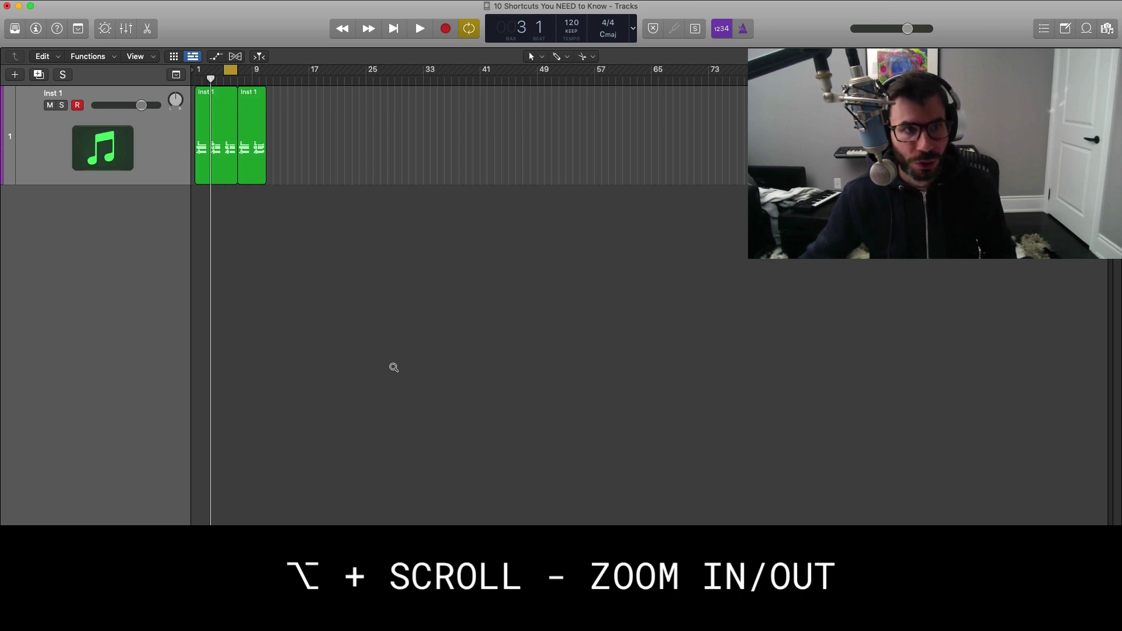
alt+scroll(394, 370, up, 2)
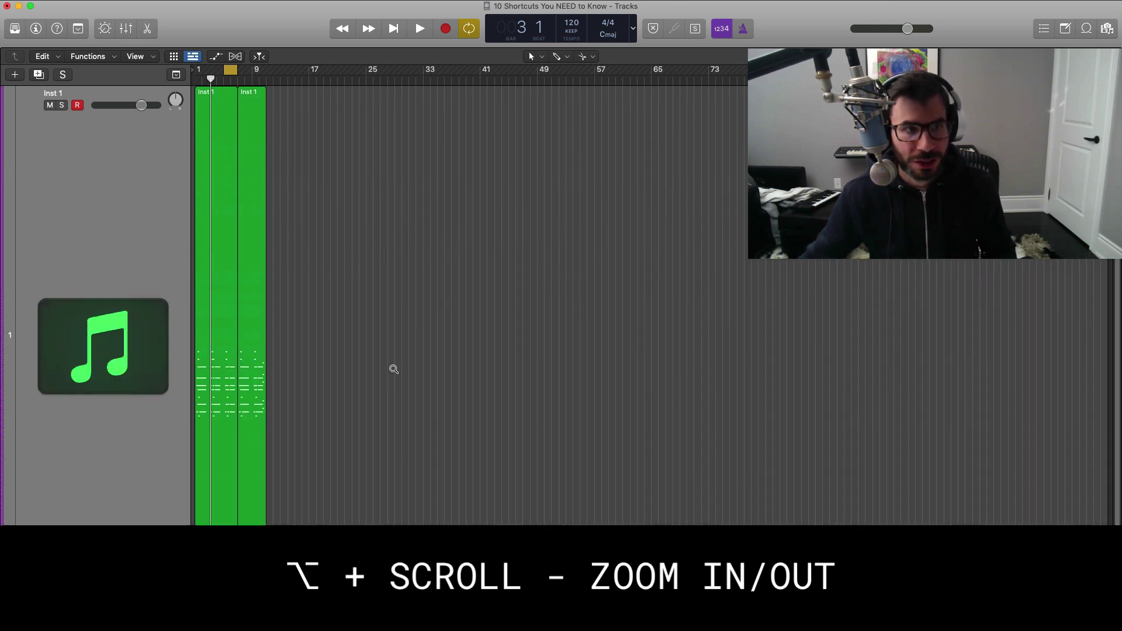
alt+scroll(394, 369, down, 4)
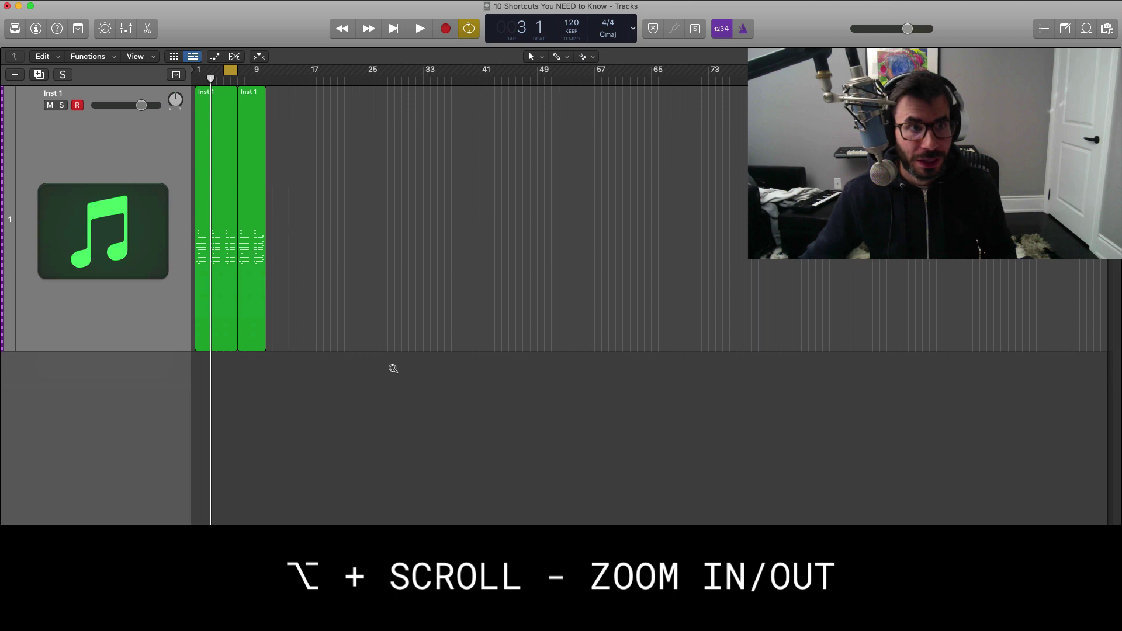
alt+scroll(414, 343, up, 10)
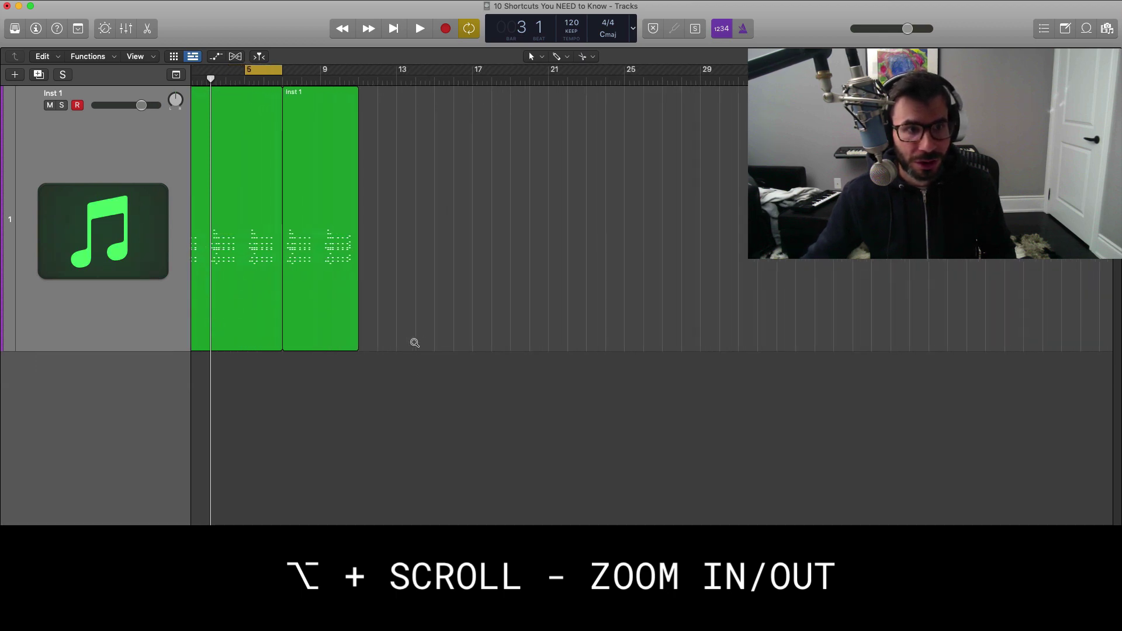
alt+scroll(414, 343, down, 10)
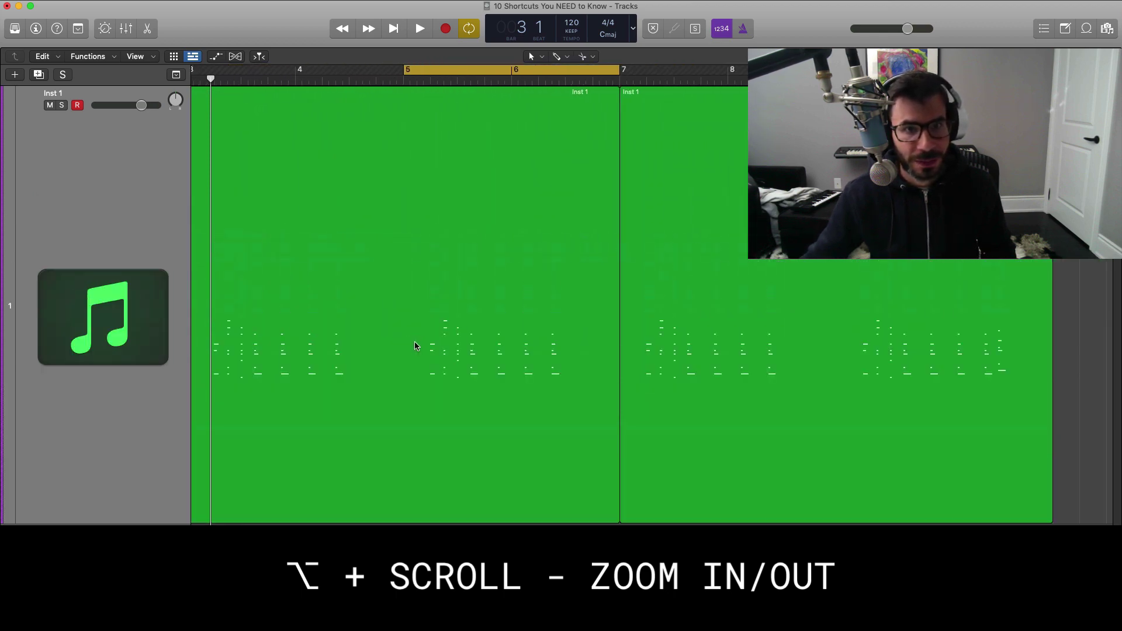
alt+scroll(418, 350, up, 4)
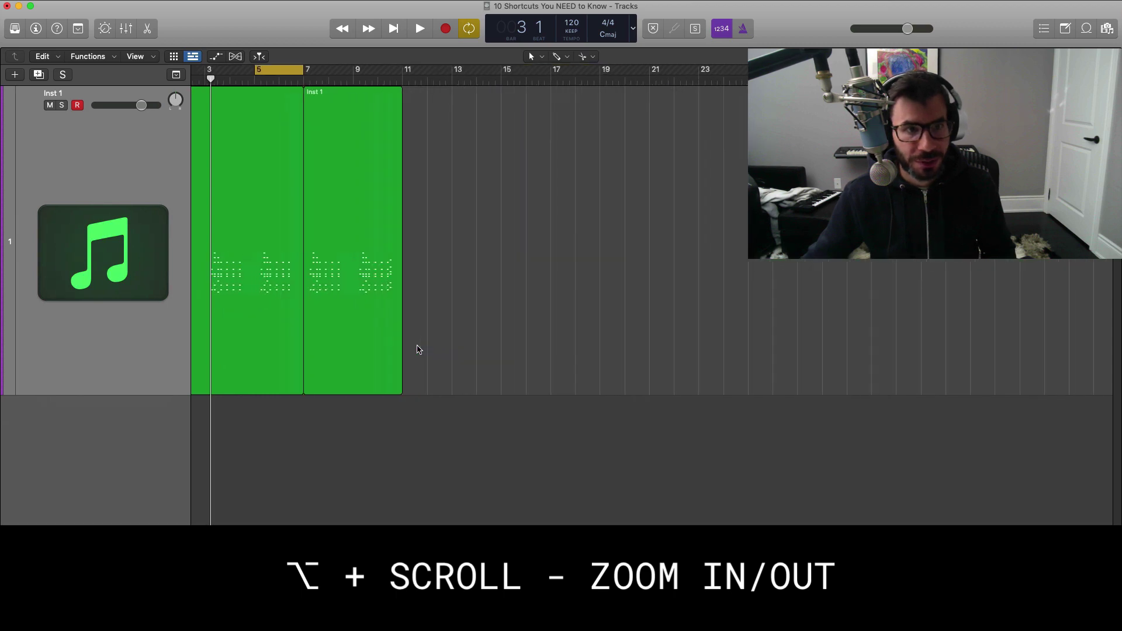
alt+scroll(363, 232, down, 2)
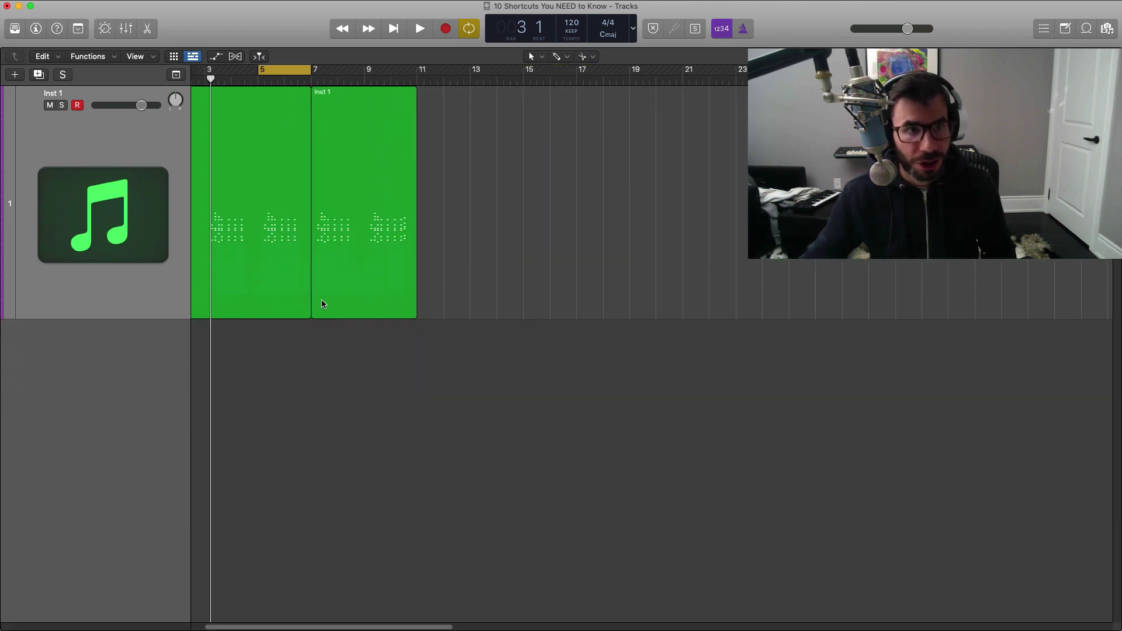
double_click(278, 187)
scroll(569, 446, right, 5)
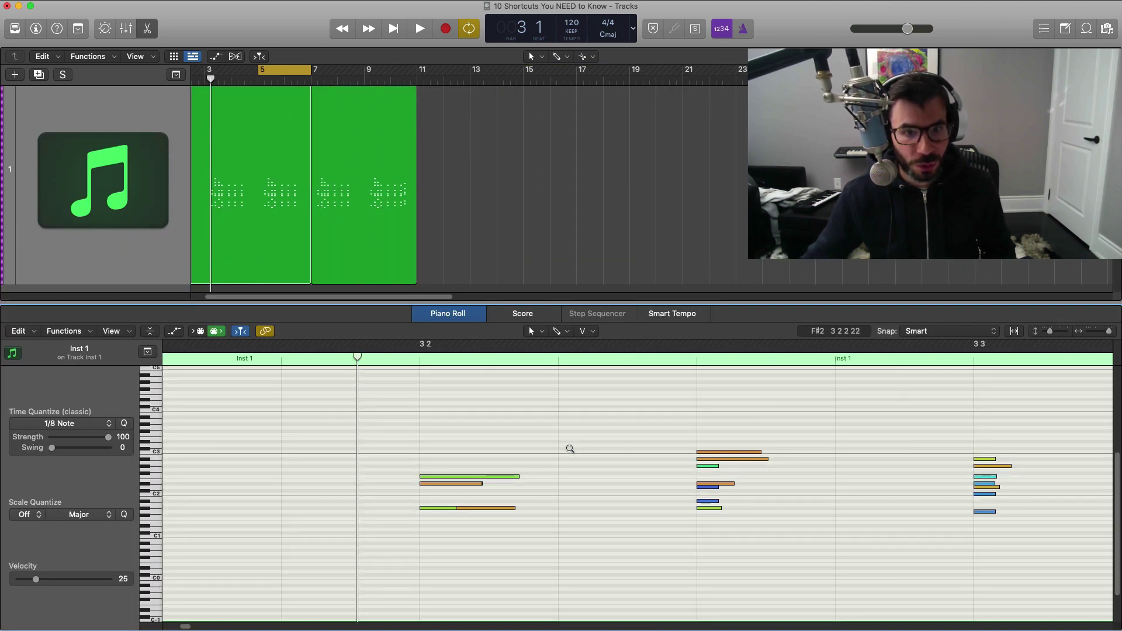
alt+scroll(569, 448, down, 8)
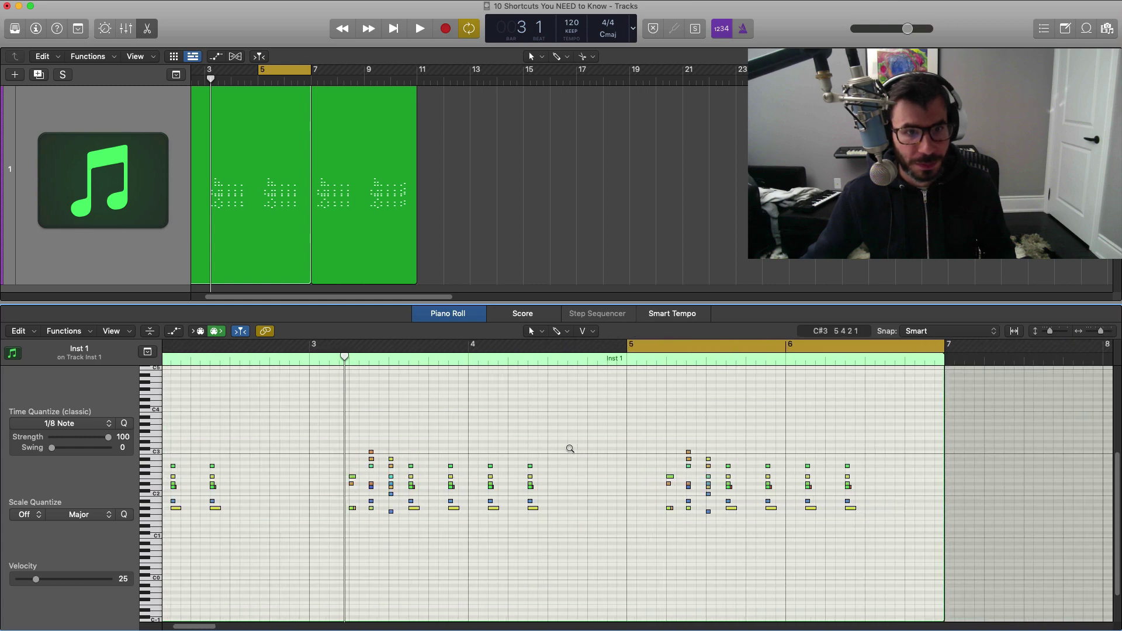
alt+scroll(569, 449, up, 1)
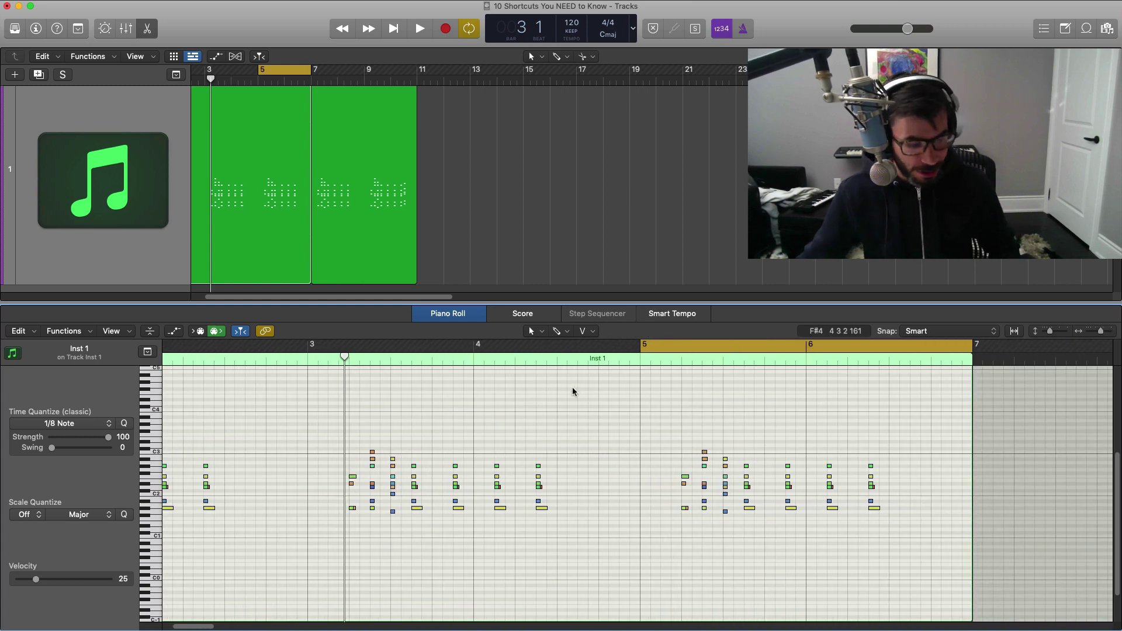
key(e)
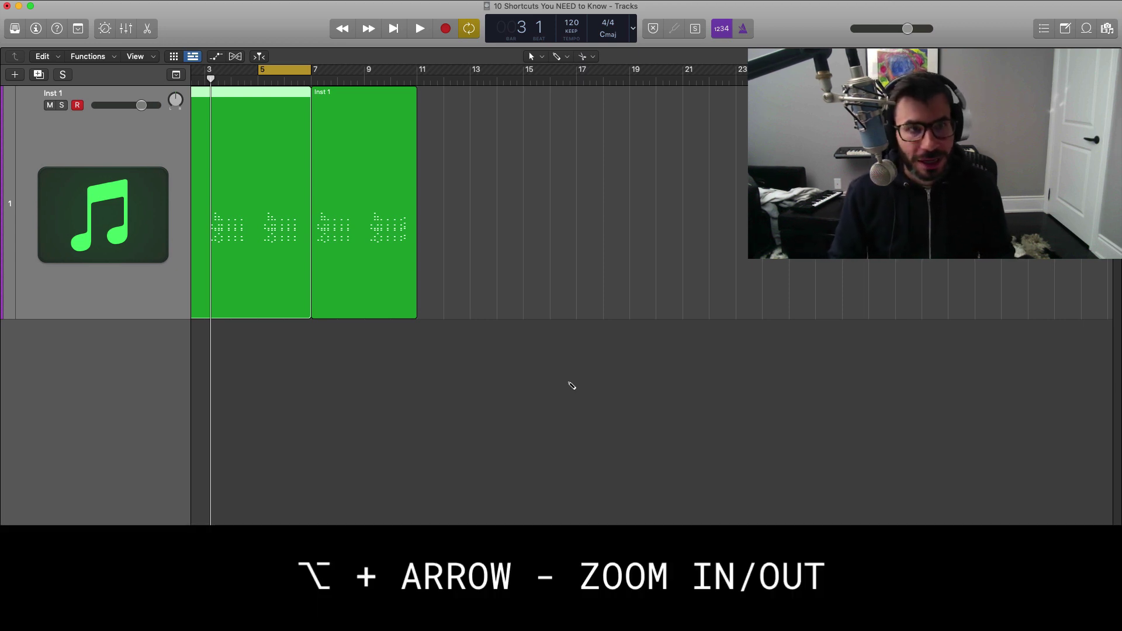
Adjust horizontal zoom and Inst 1 track height with Option+arrow keys
key(alt+Right)
key(alt+Right)
key(alt+Right)
key(alt+Right)
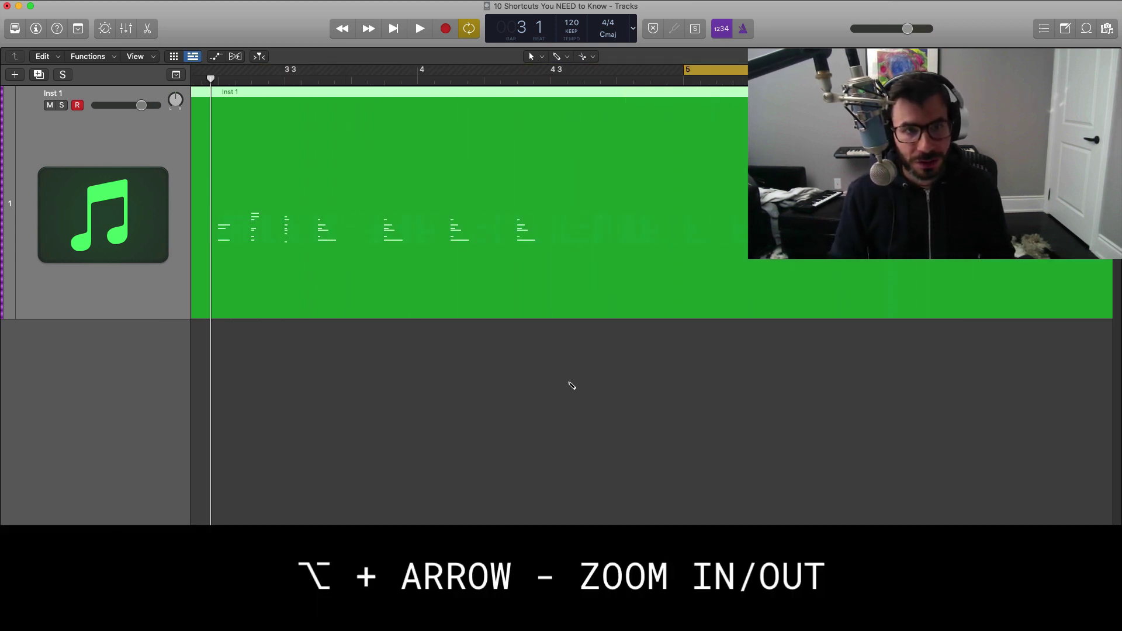
key(alt+Left)
key(alt+Left)
key(alt+Left)
key(alt+Right)
key(alt+Right)
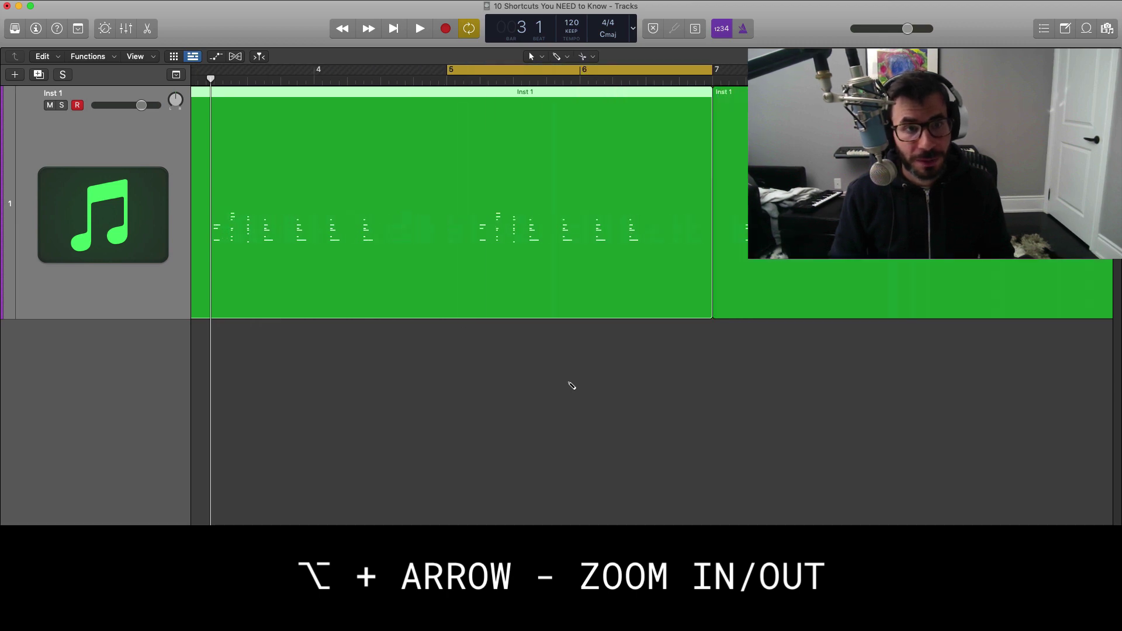
key(alt+Down)
key(alt+Down)
key(alt+Down)
key(alt+Down)
key(alt+Down)
key(alt+Up)
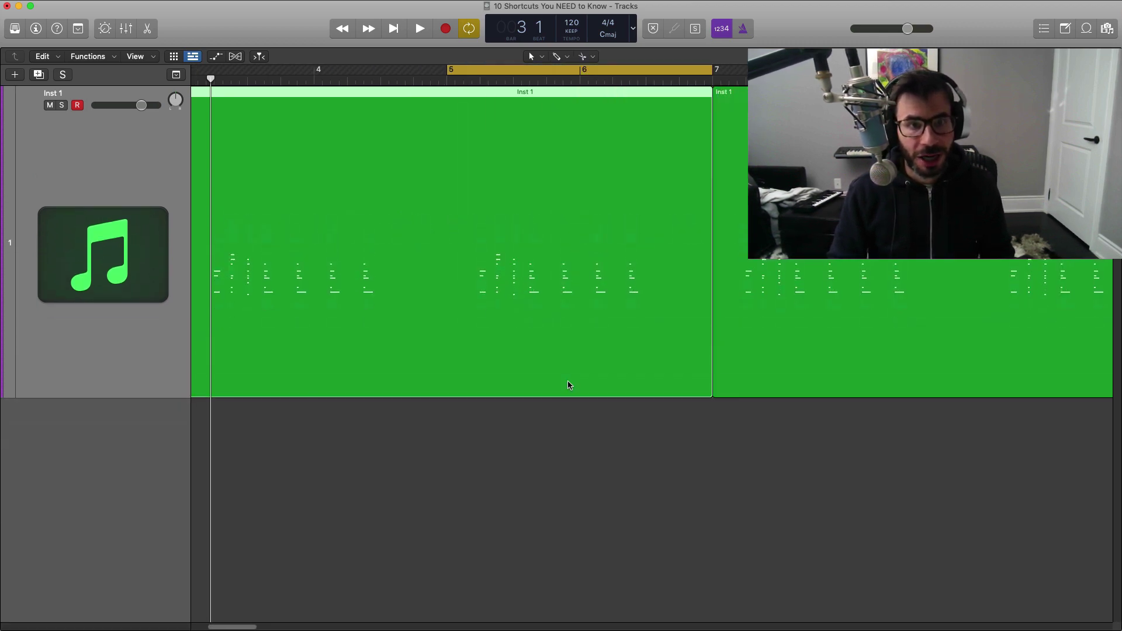
key(alt+Up)
key(alt+Left)
key(alt+Left)
key(alt+Right)
key(alt+Down)
key(alt+Down)
key(alt+Down)
key(alt+Left)
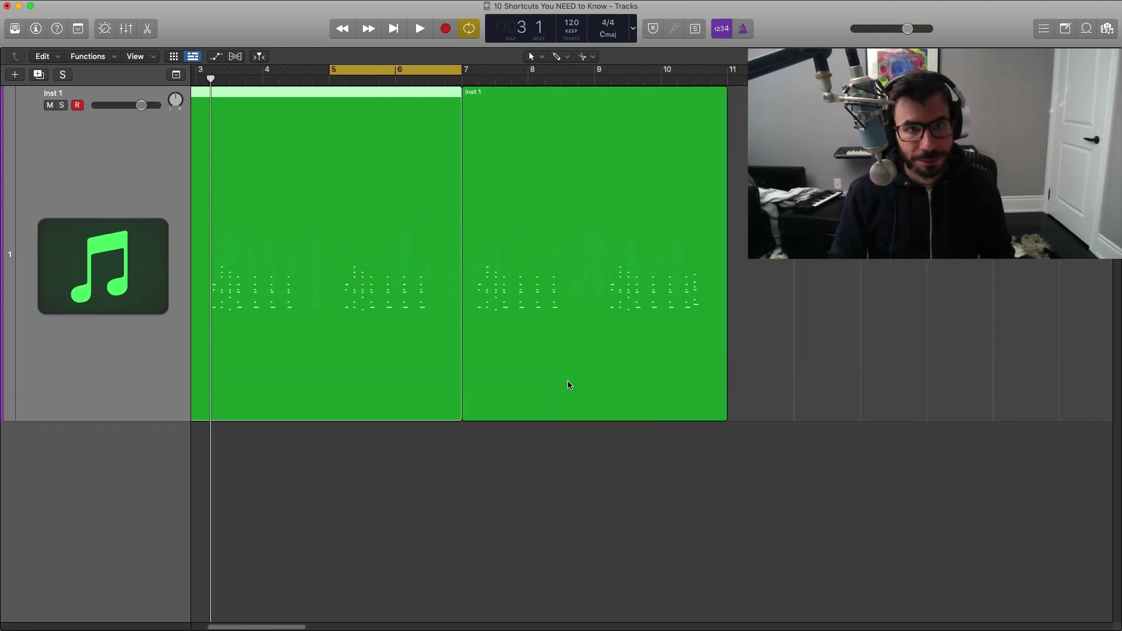
key(alt+Left)
key(alt+Up)
key(alt+Up)
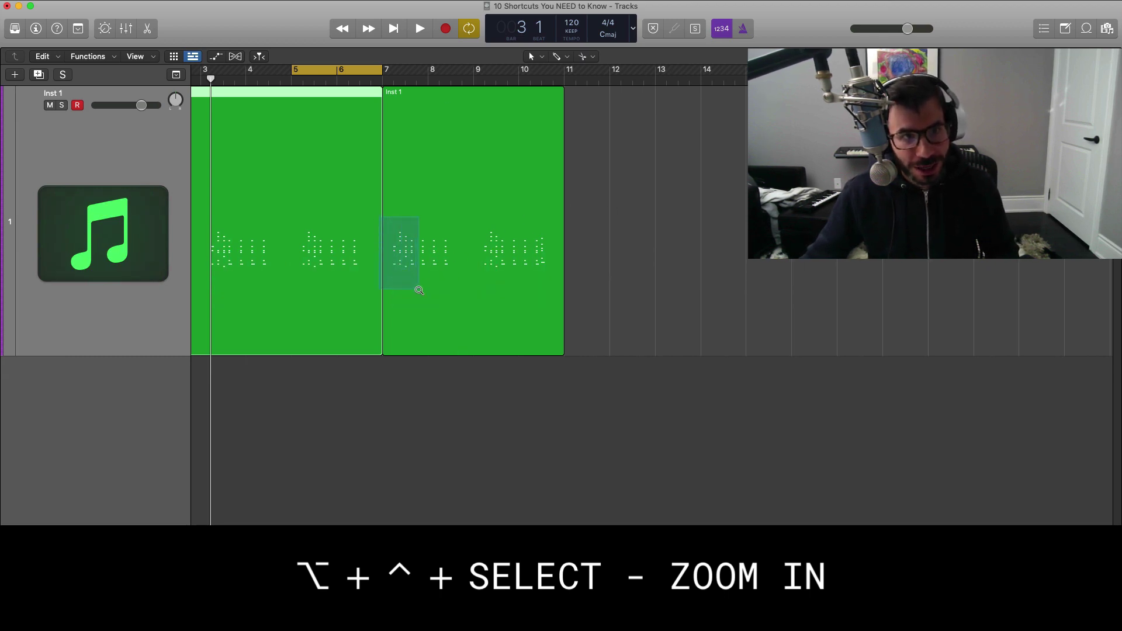
Zoom in on the bar-7 region's start, open its notes, and zoom near bar 9
drag(419, 290, 420, 291)
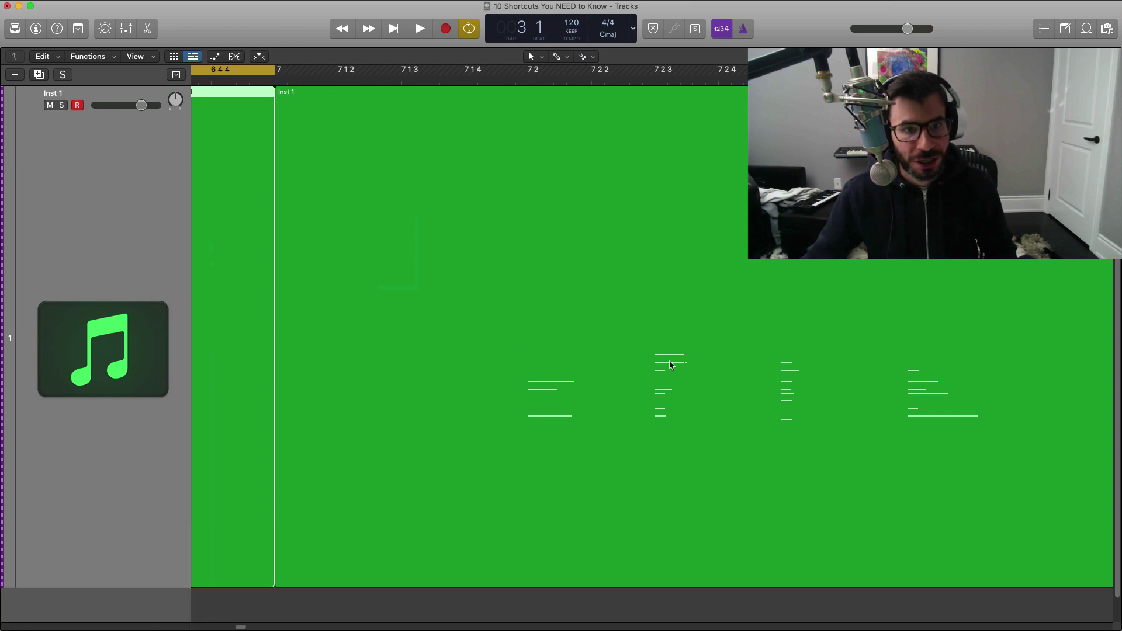
double_click(671, 365)
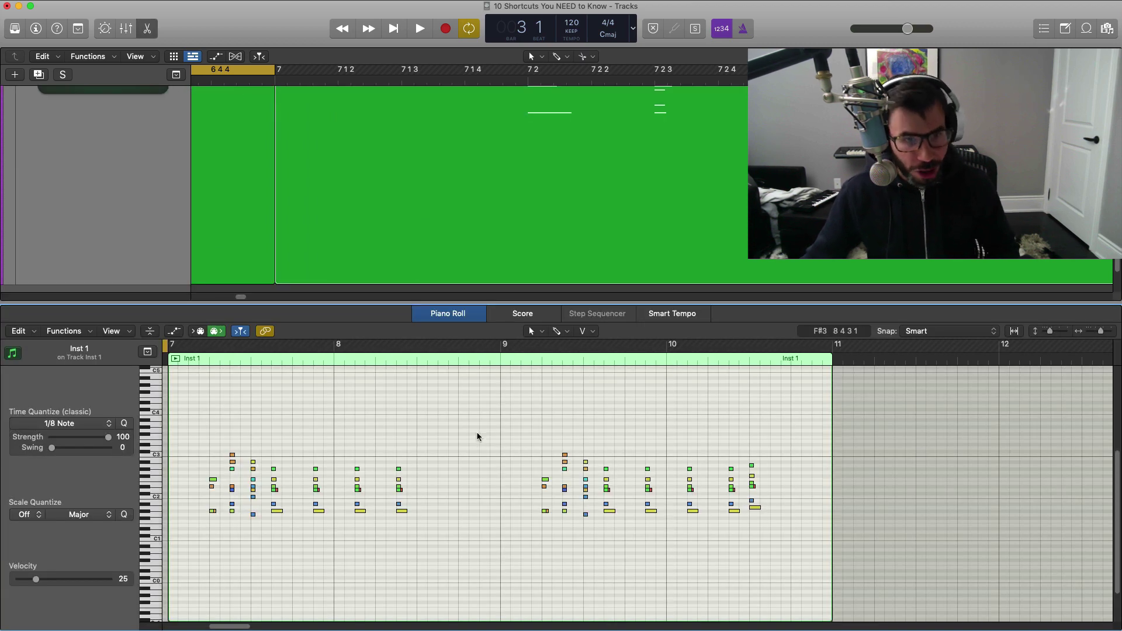
drag(524, 460, 600, 536)
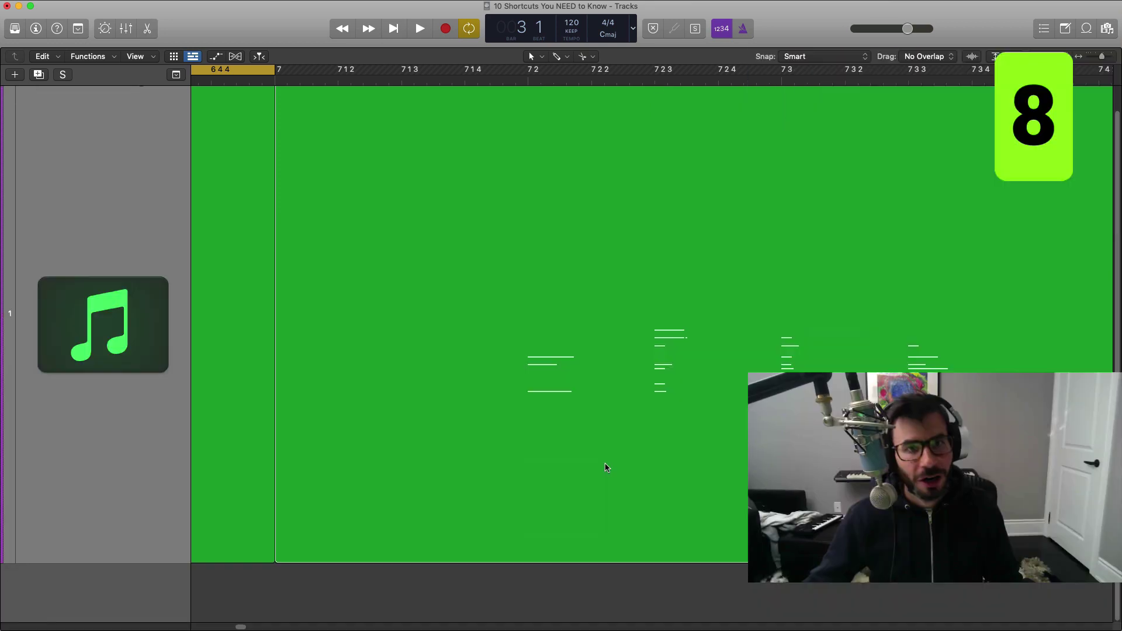
Delete both Inst 1 regions, turn off the cycle, and zoom in around bar 1
ctrl+alt+click(605, 465)
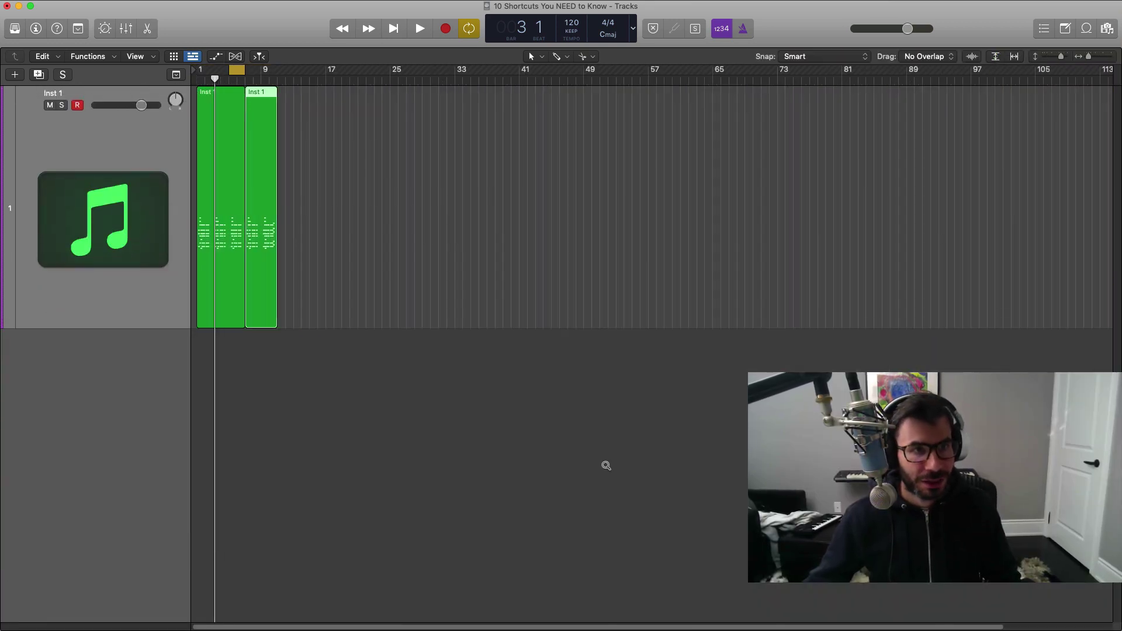
drag(510, 436, 192, 204)
key(Delete)
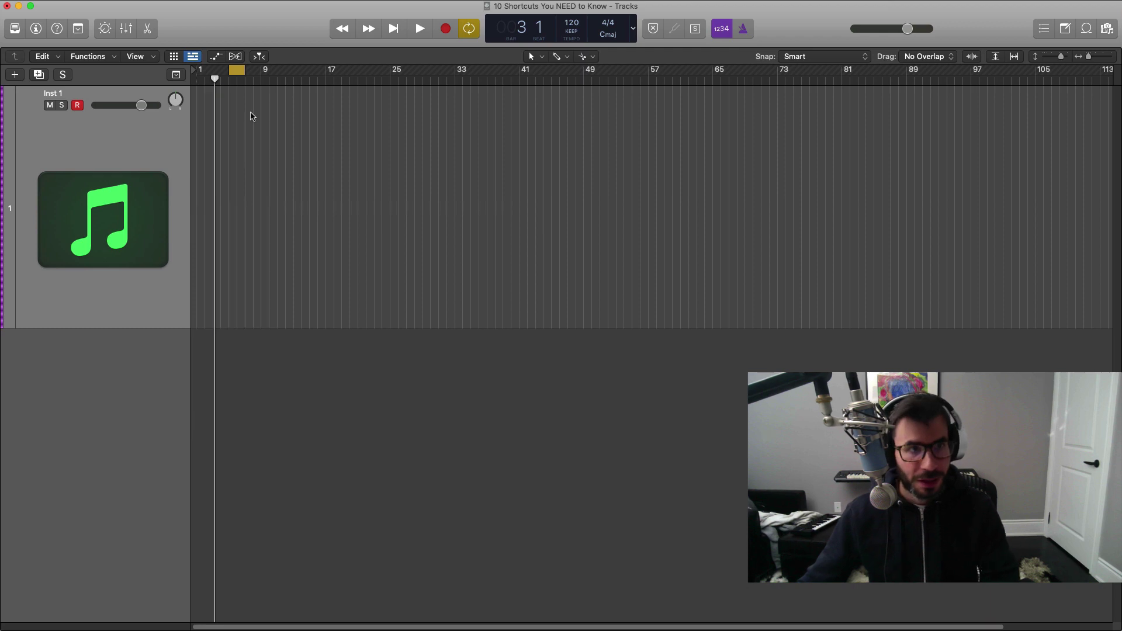
click(235, 73)
key(Return)
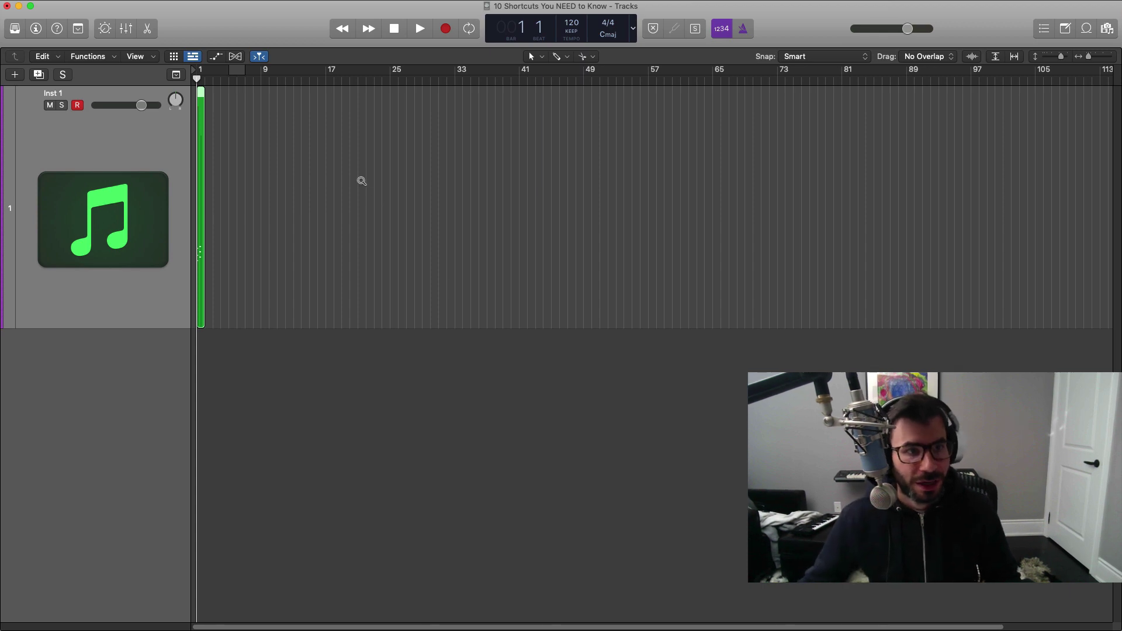
key(super+Right)
key(super+Right)
Enlarge the Piano Roll, zoom out to the whole region, and quantize all nine notes
key(p)
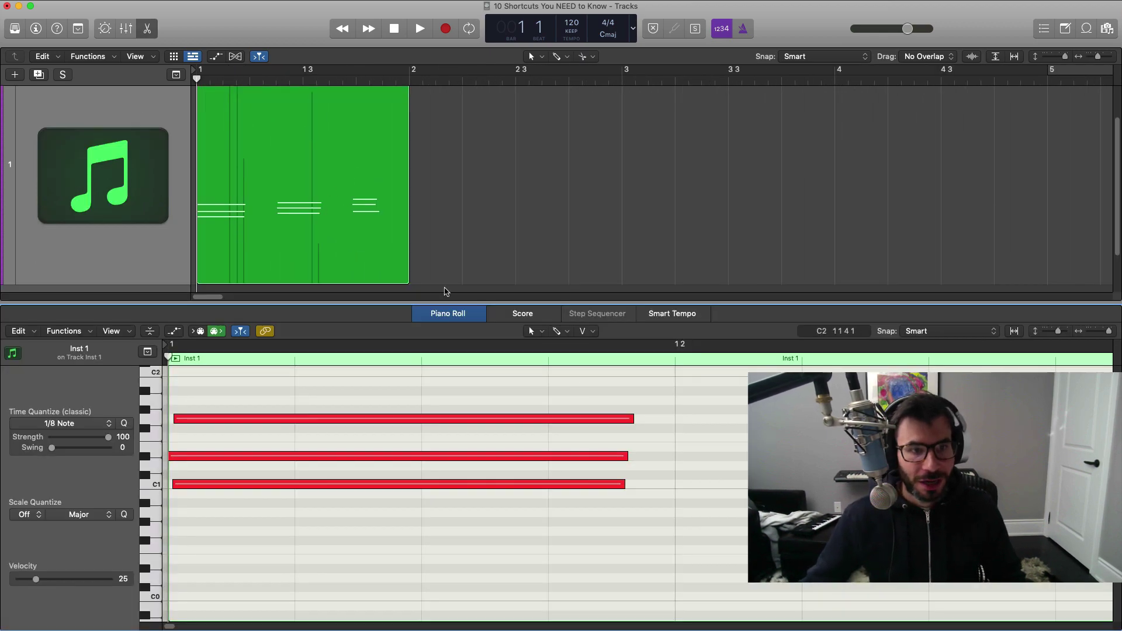
drag(445, 304, 445, 163)
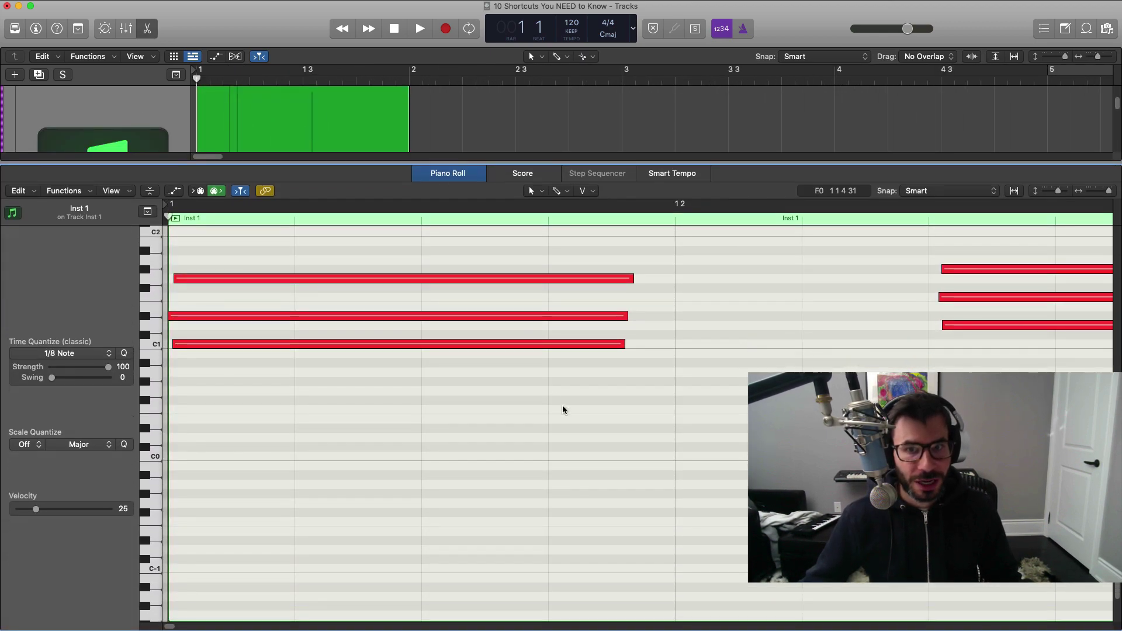
key(super+Left)
key(super+Up)
key(super+Left)
key(super+Left)
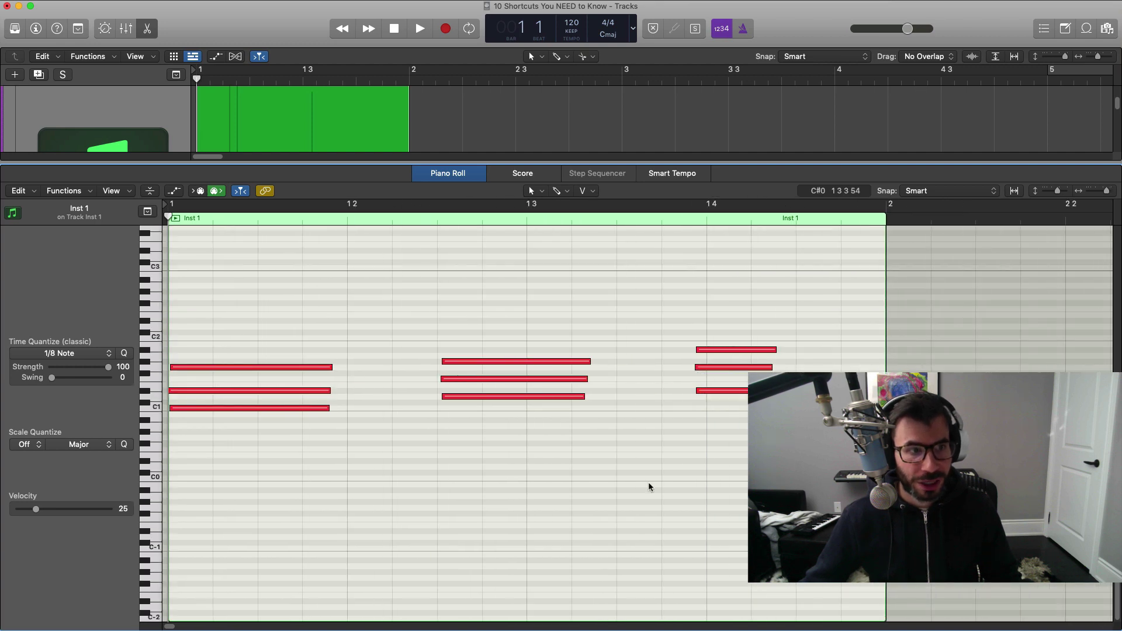
drag(896, 538, 293, 292)
key(q)
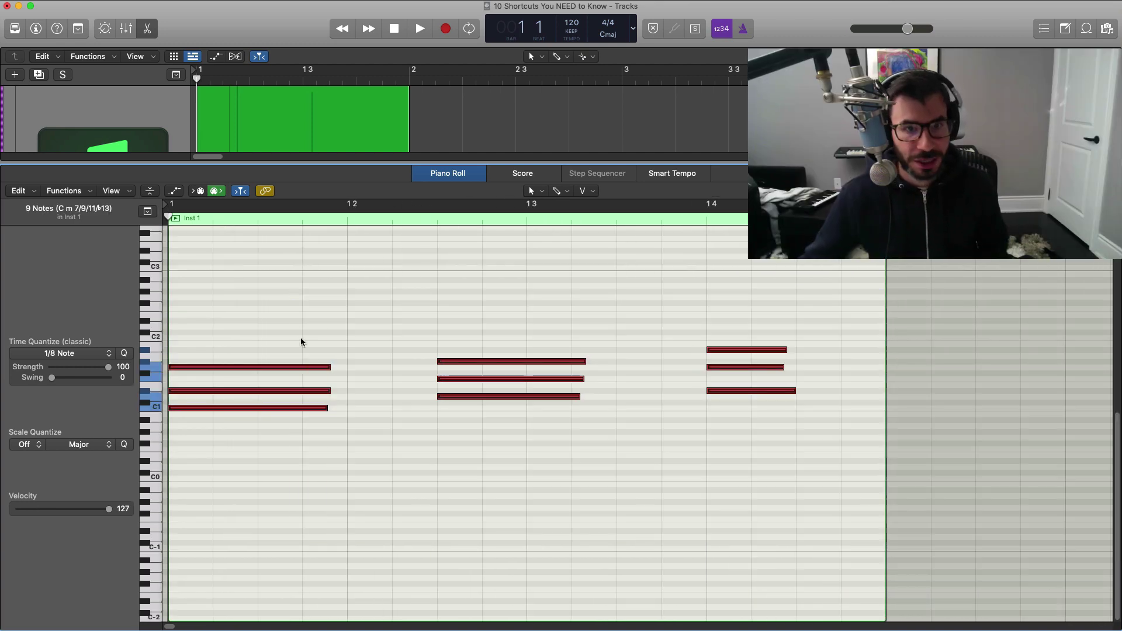
scroll(446, 481, up, 3)
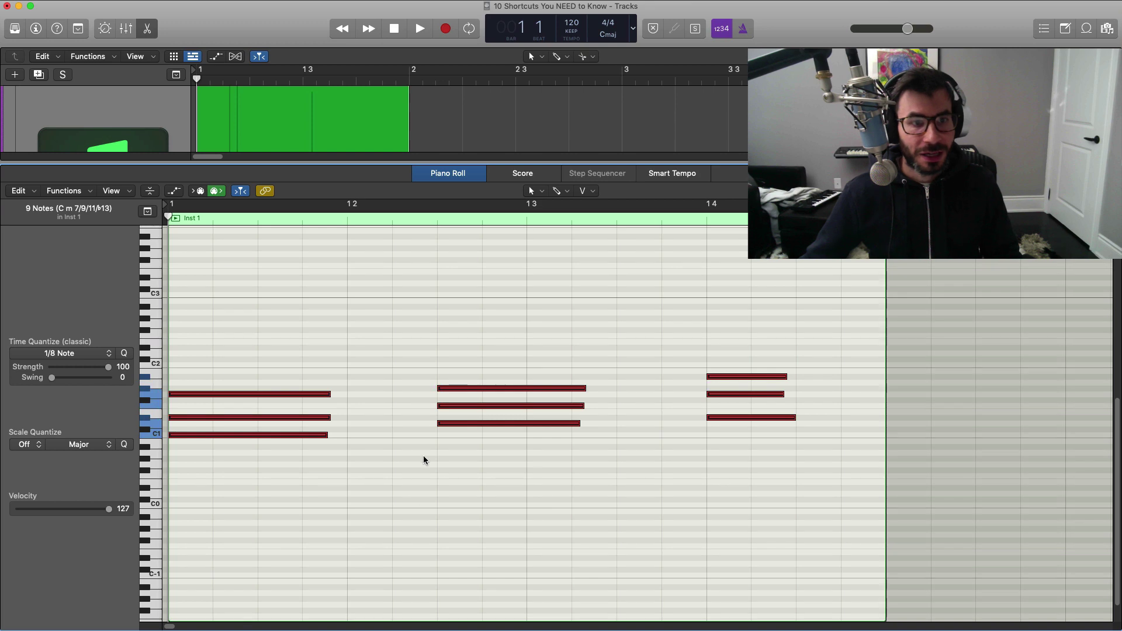
drag(861, 469, 280, 326)
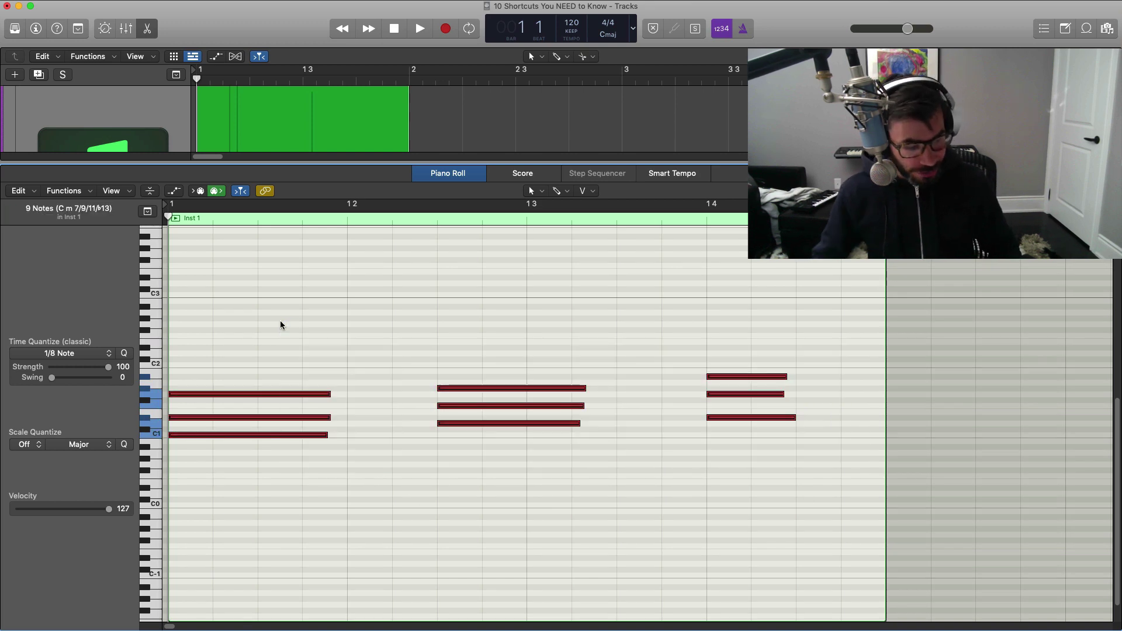
Shift the chord notes up and down by octaves, ending at the original octave
key(ctrl+shift+Up)
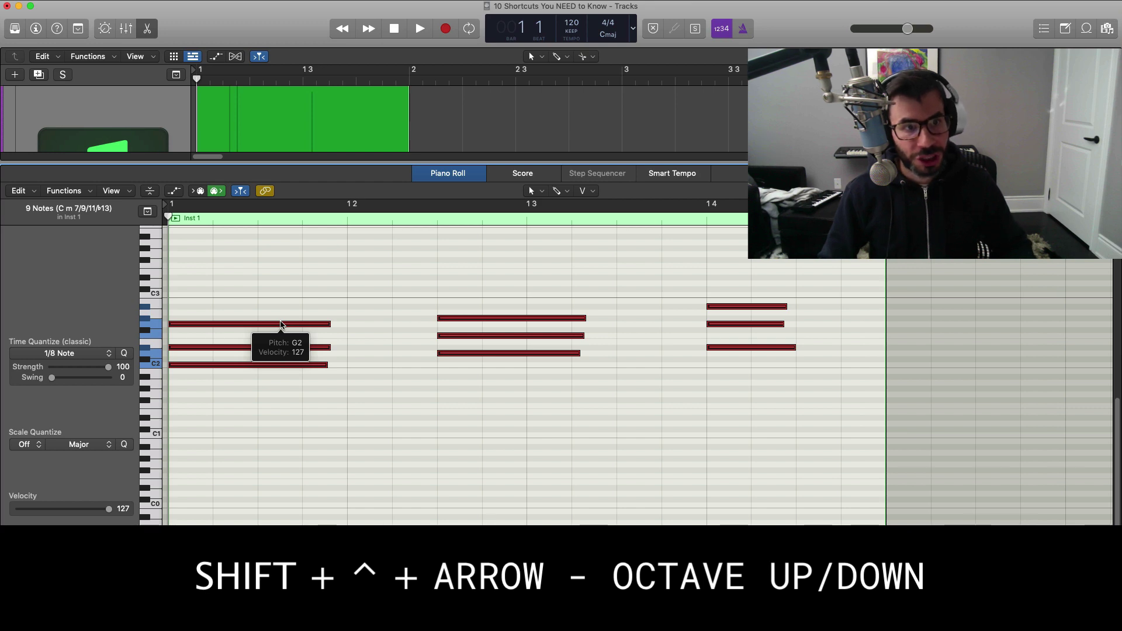
key(ctrl+shift+Down)
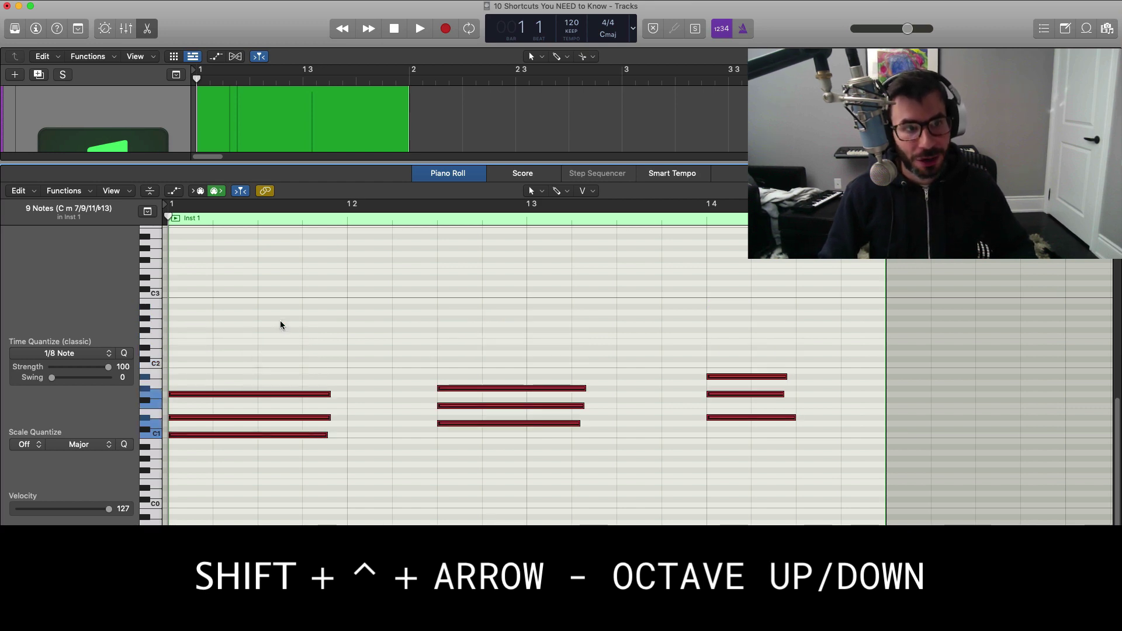
key(ctrl+shift+Down)
key(ctrl+shift+Down)
key(ctrl+shift+Up)
key(ctrl+shift+Up)
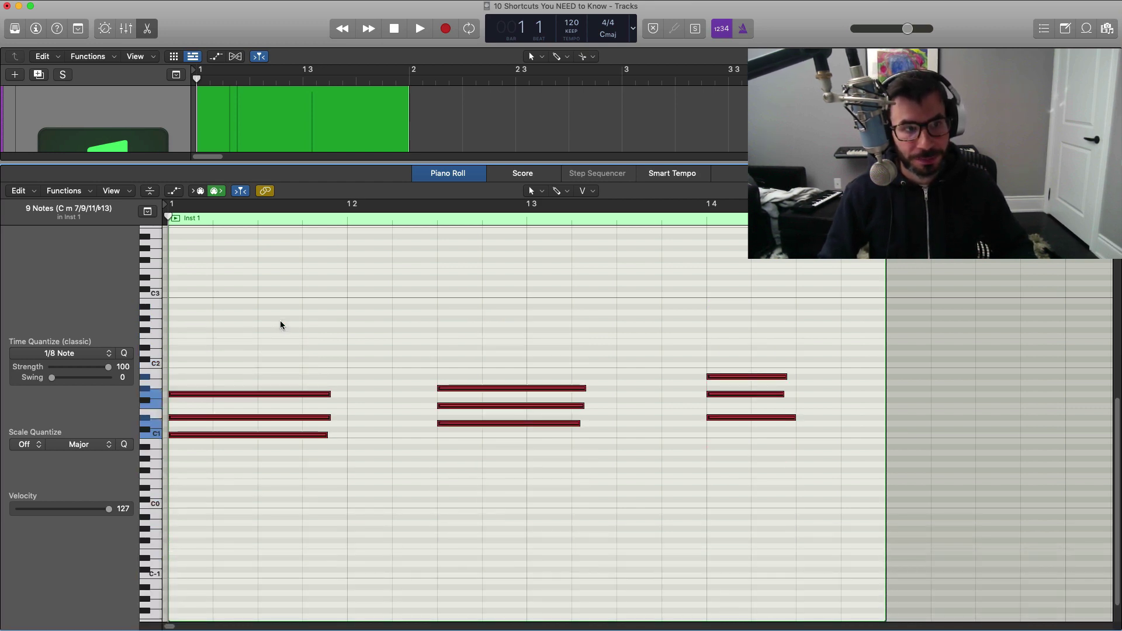
key(ctrl+shift+Up)
key(ctrl+shift+Down)
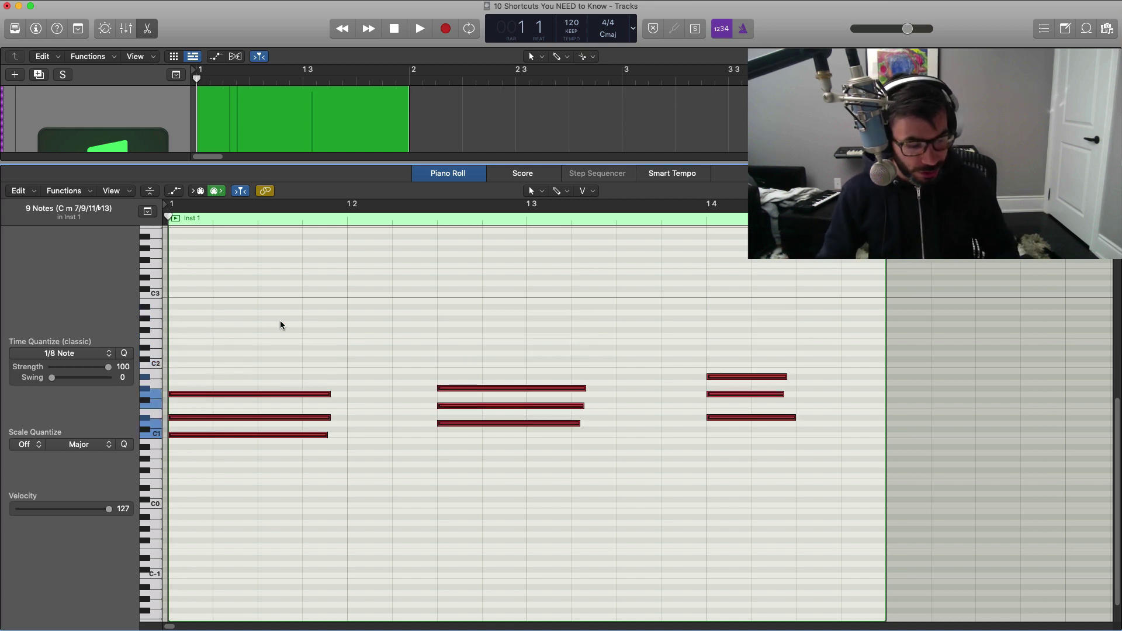
Nudge the chord by semitones until it reads B m 7/9/11/b13
key(ctrl+alt+Up)
key(ctrl+alt+Up)
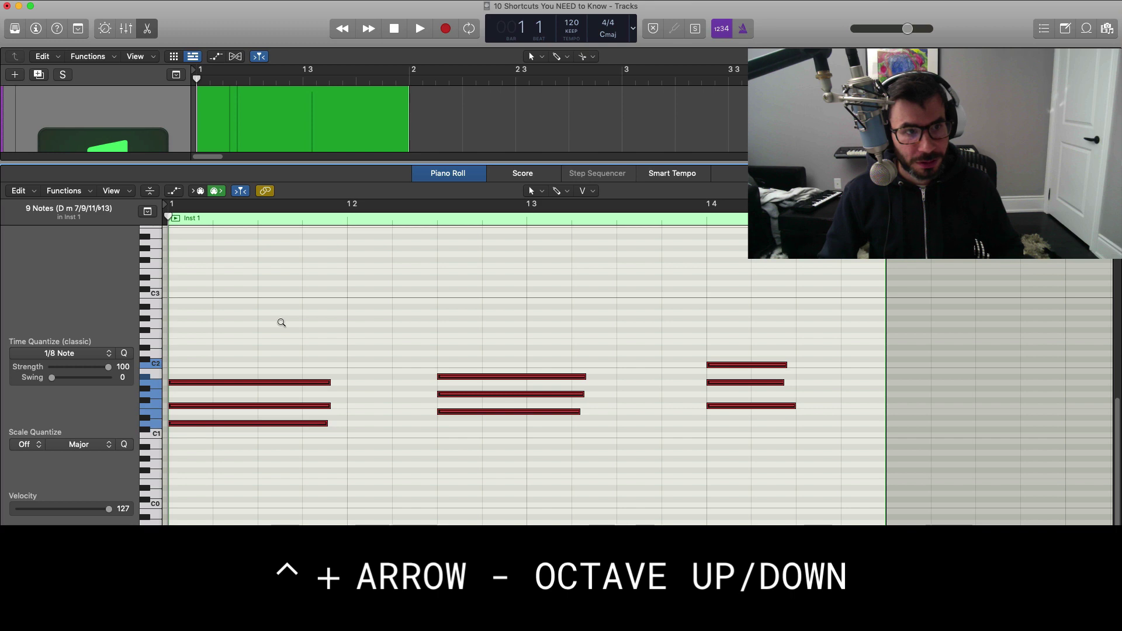
key(ctrl+alt+Up)
key(ctrl+alt+Down)
key(ctrl+alt+Down)
key(ctrl+alt+Down)
key(ctrl+alt+Down)
key(ctrl+alt+Down)
key(ctrl+alt+Down)
key(ctrl+alt+Down)
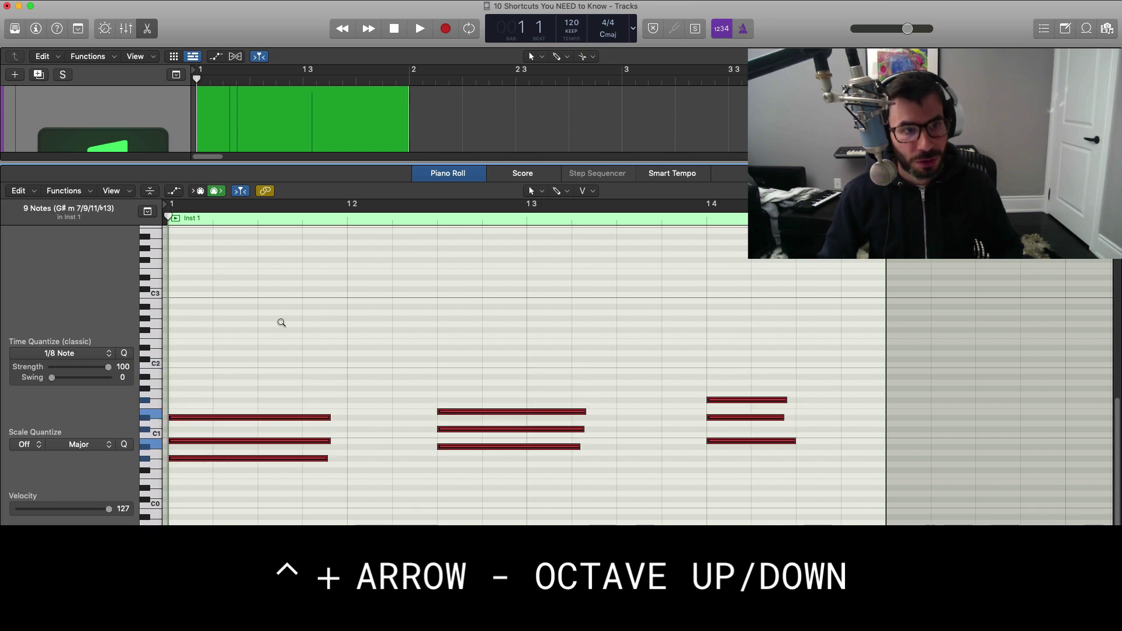
key(ctrl+alt+Down)
key(ctrl+alt+Down)
key(ctrl+alt+Down)
key(ctrl+alt+Up)
key(ctrl+alt+Up)
key(ctrl+alt+Up)
key(ctrl+alt+Up)
key(ctrl+alt+Up)
key(ctrl+alt+Up)
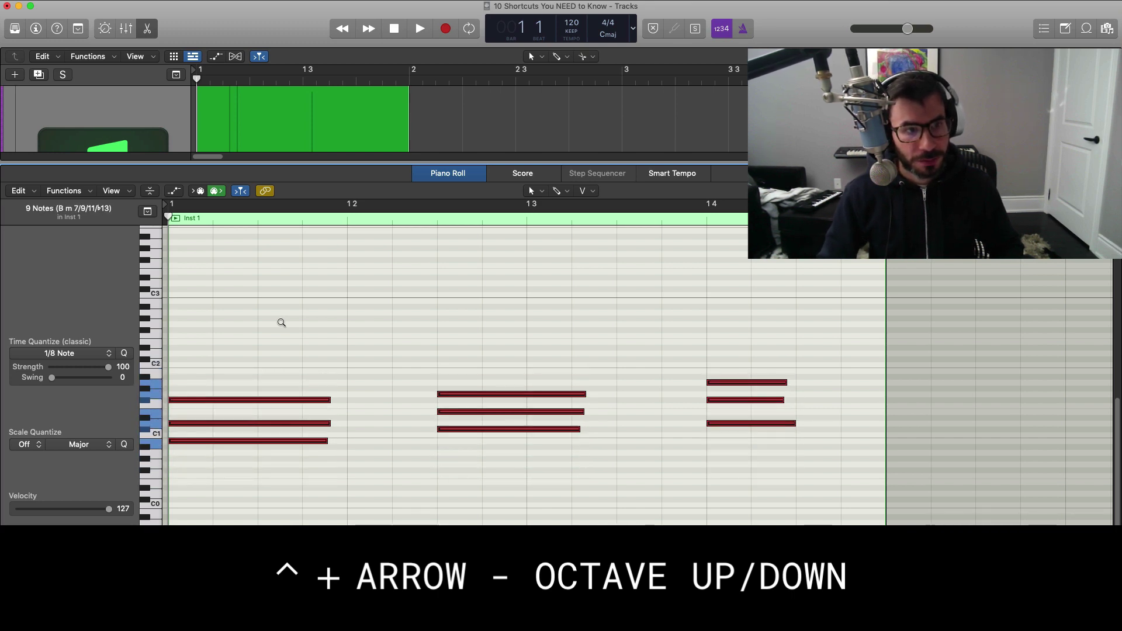
key(ctrl+alt+Up)
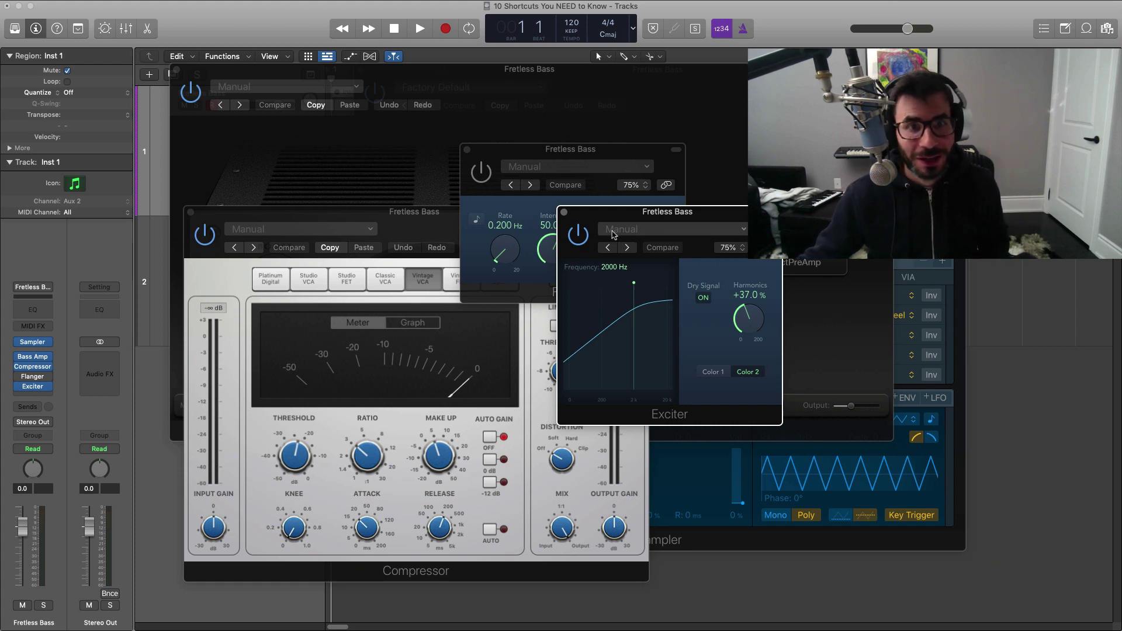
Close and reopen the Exciter and Flanger windows, then close all plug-in windows at once
click(564, 213)
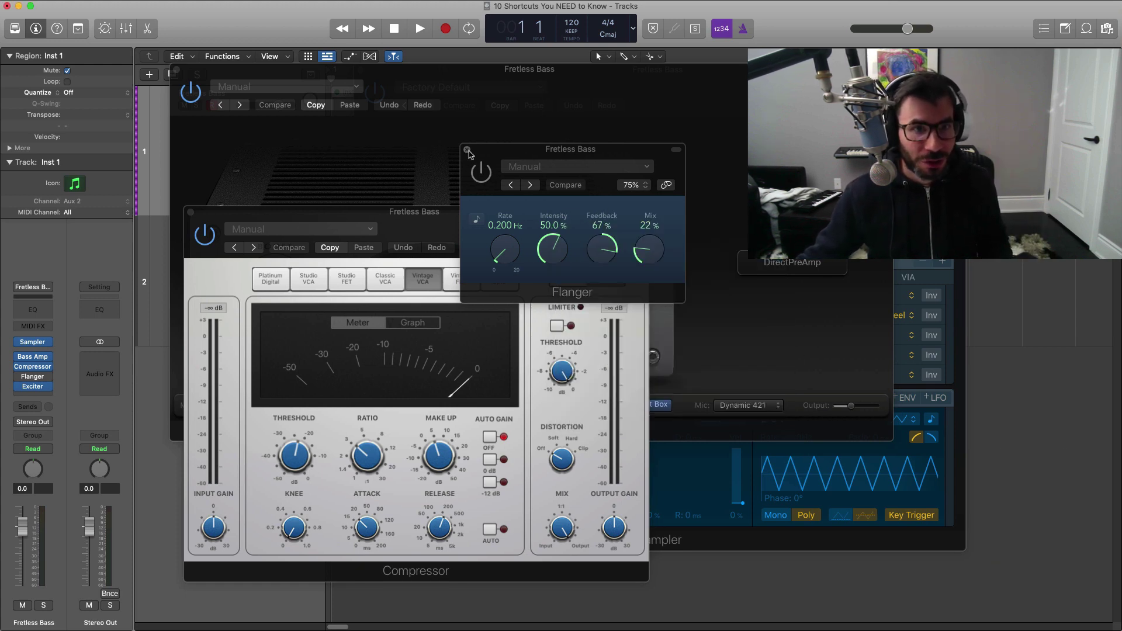
click(467, 151)
click(37, 387)
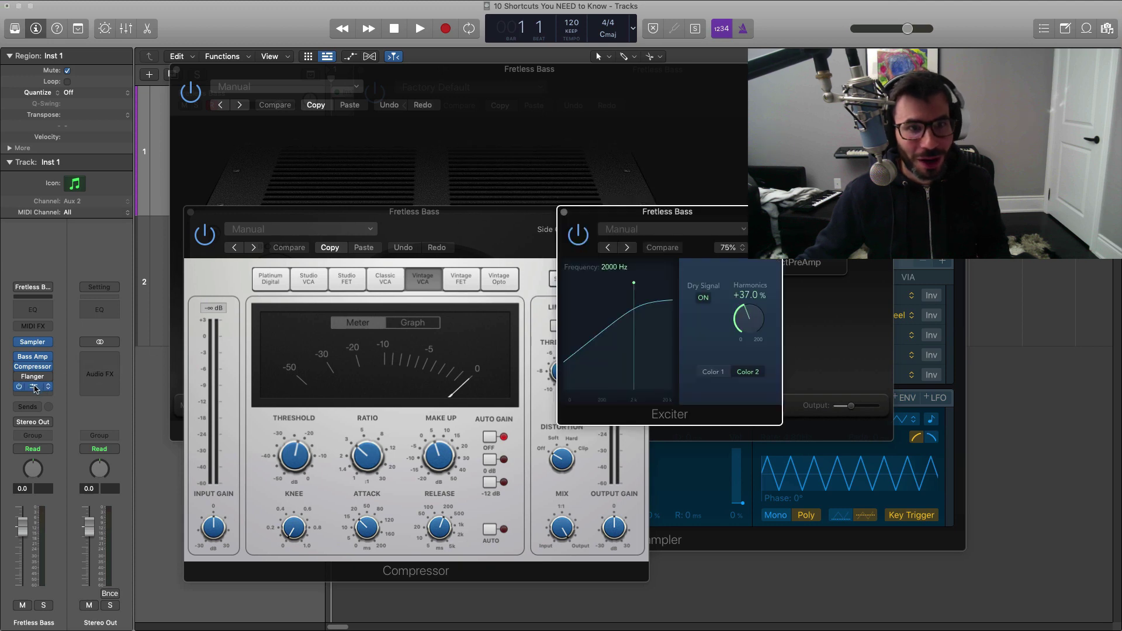
click(37, 377)
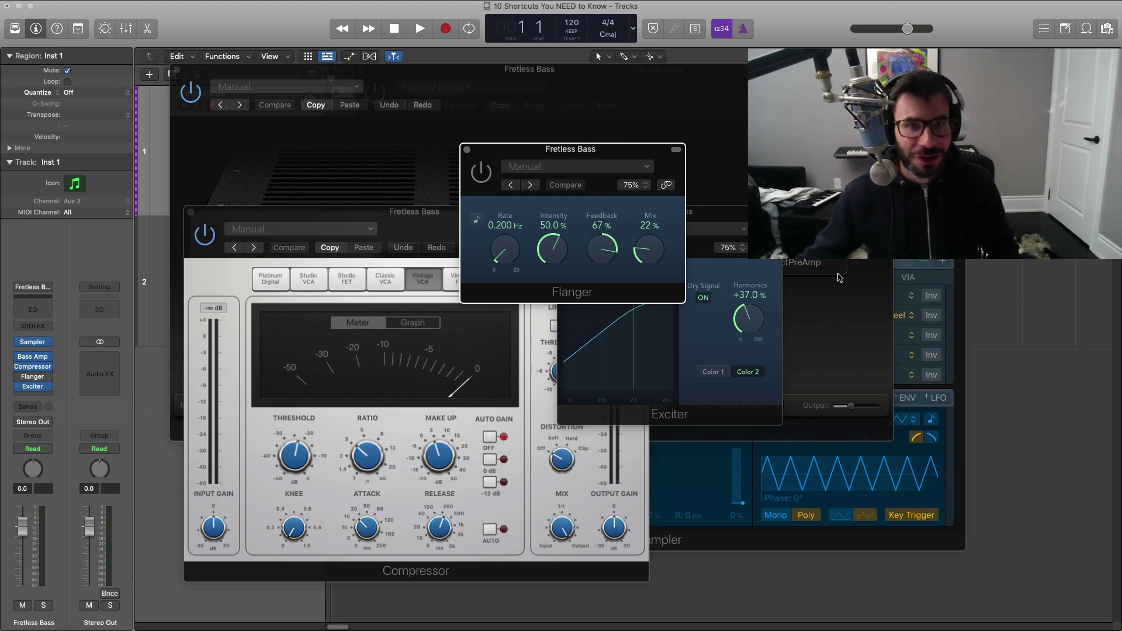
shift+click(467, 151)
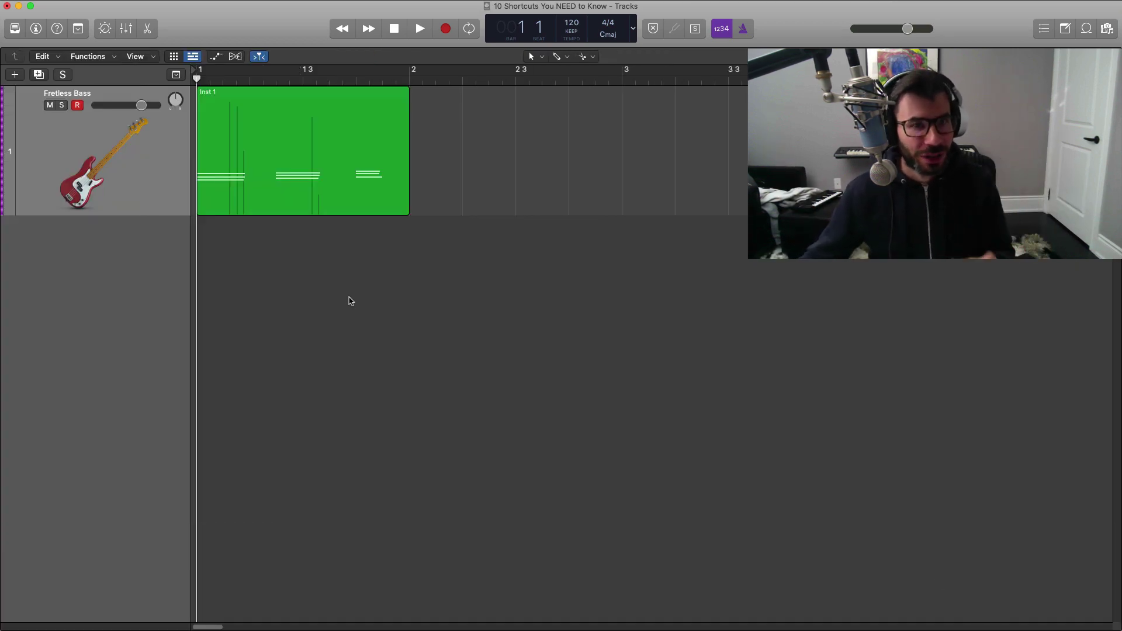
Bounce the Inst 1 region in place with default settings to create the Inst 1_bip audio track
click(328, 151)
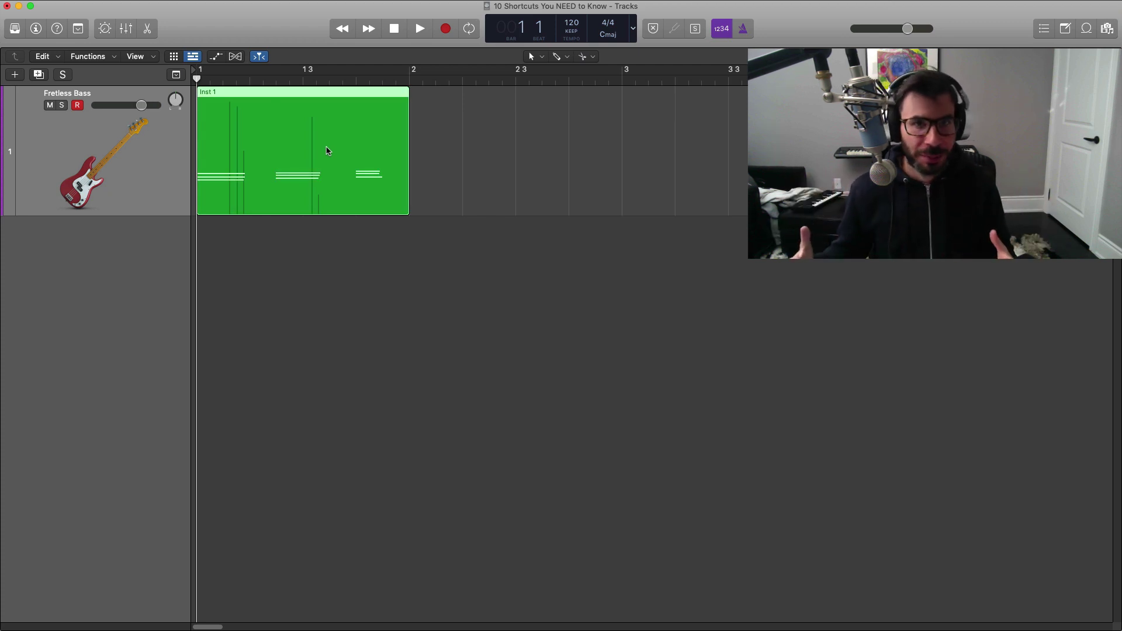
click(439, 175)
click(364, 162)
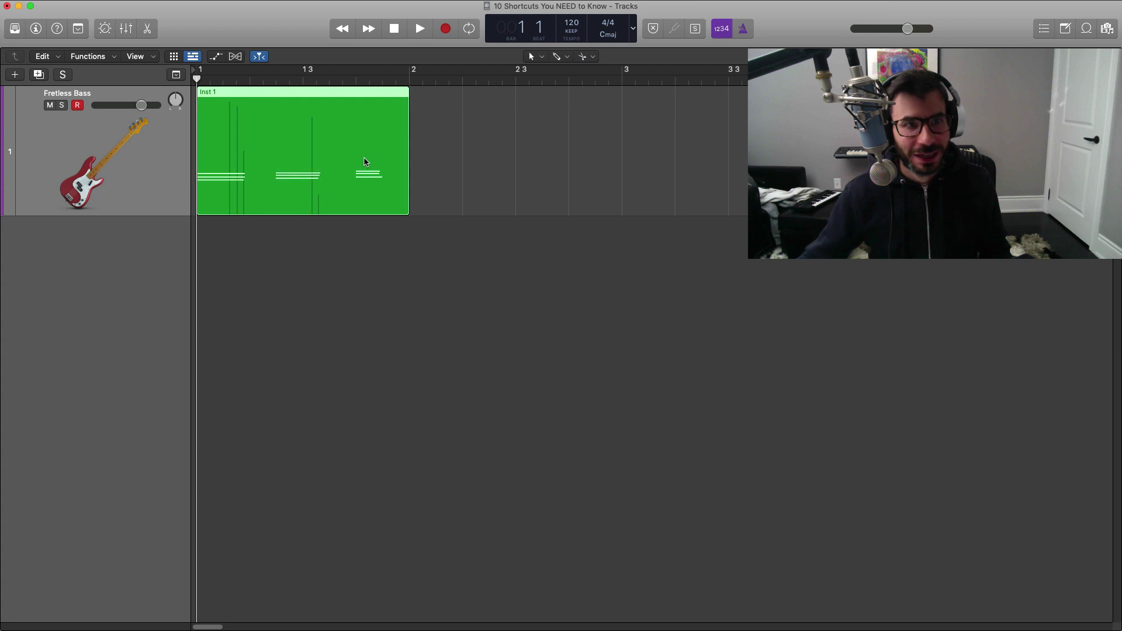
key(ctrl+b)
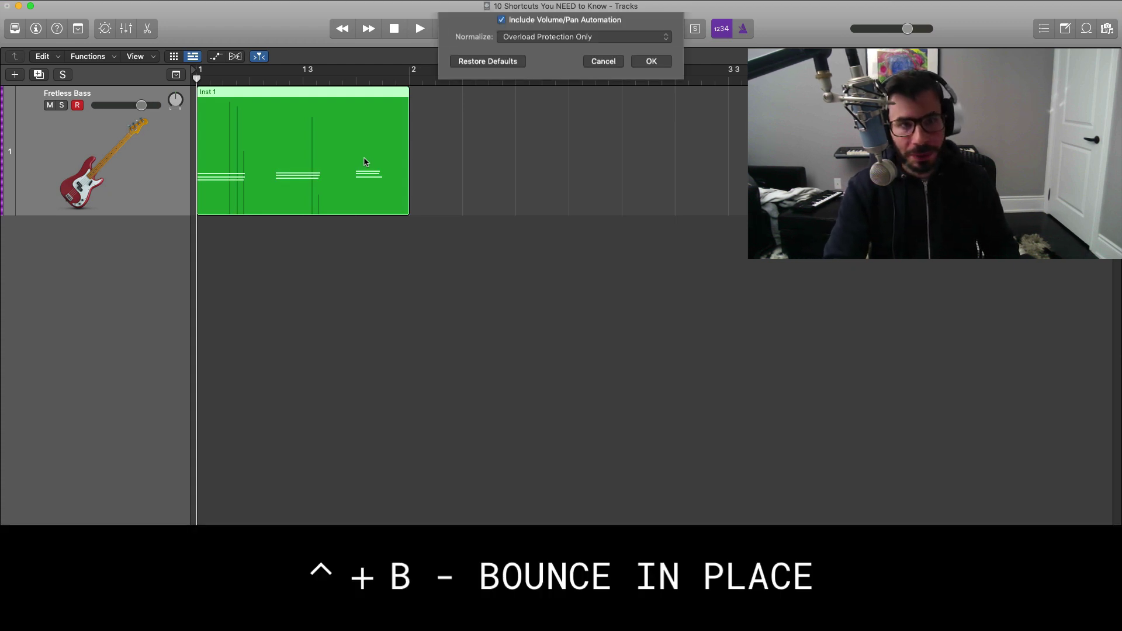
key(Return)
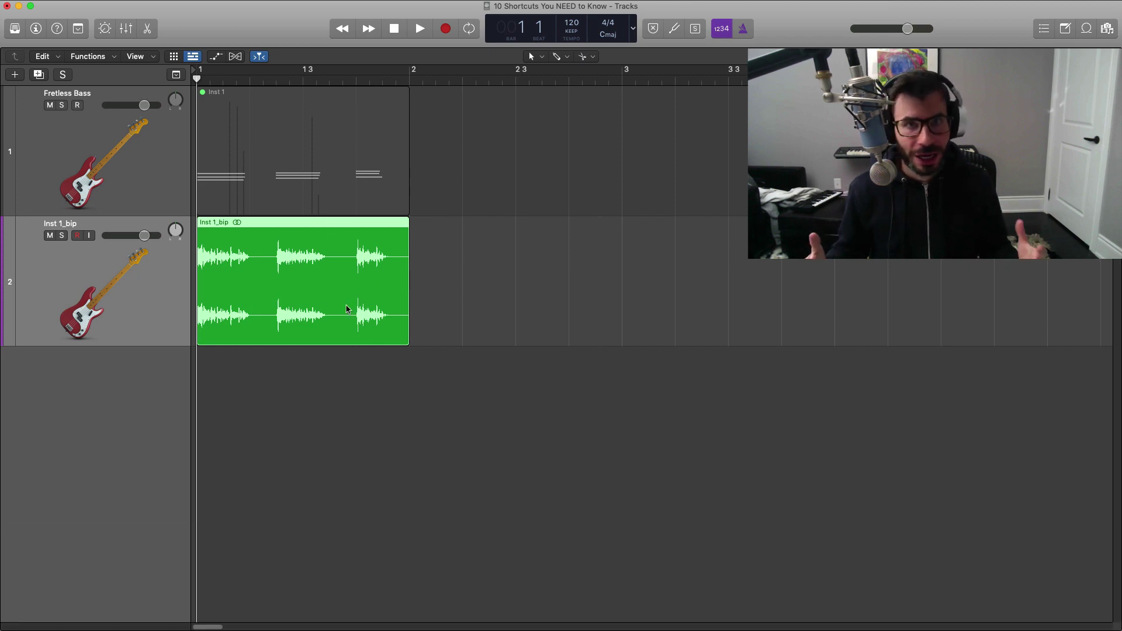
Show the Inspector for the Fretless Bass track and its Inst 1 region
key(i)
click(461, 155)
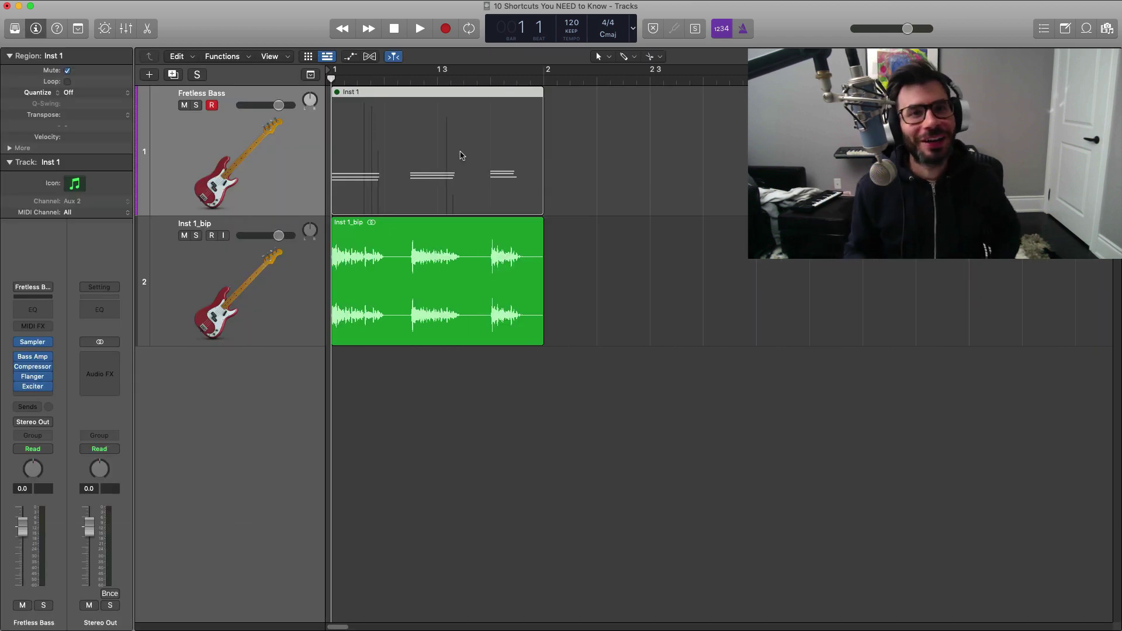